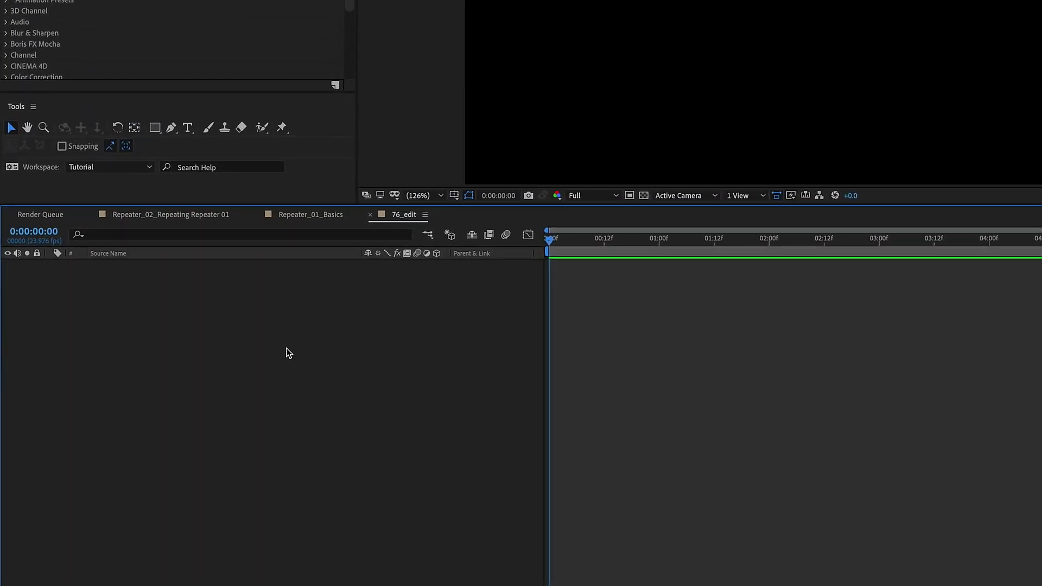
# Create a new shape layer holding a rectangle path, a red fill and a Repeater
pyautogui.rightClick(180, 424)
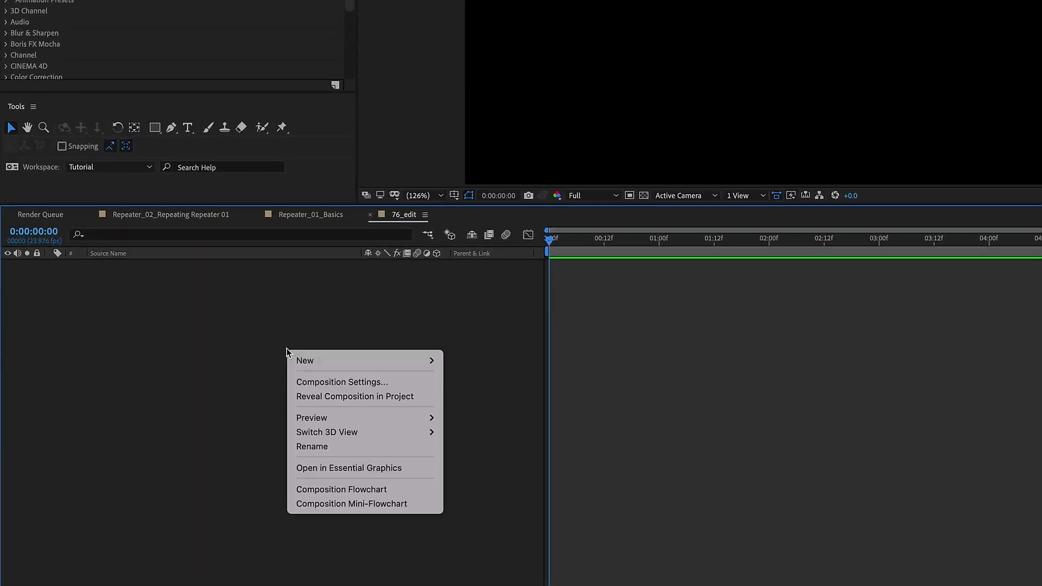
pyautogui.click(488, 457)
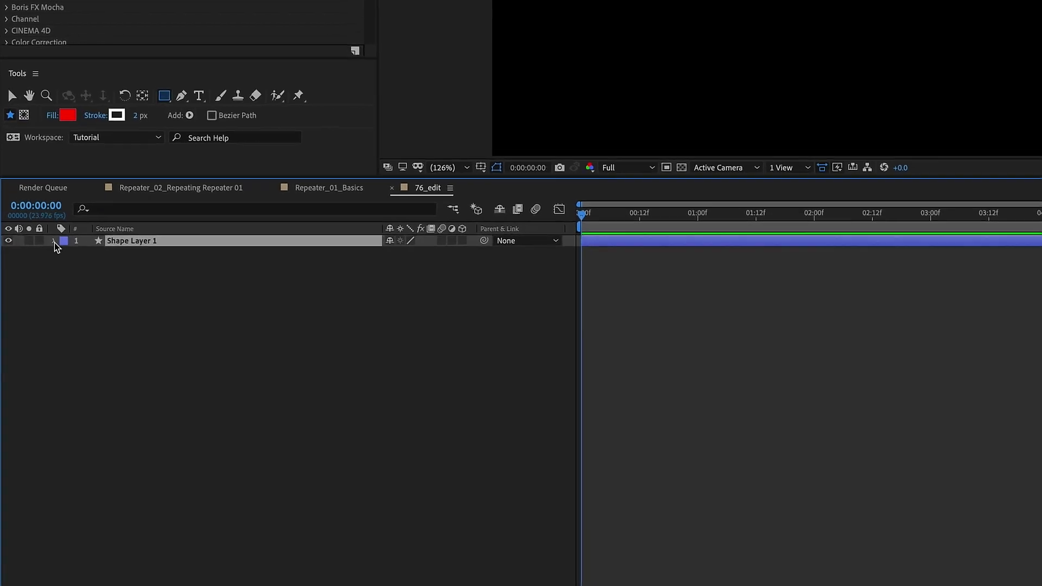
pyautogui.click(55, 241)
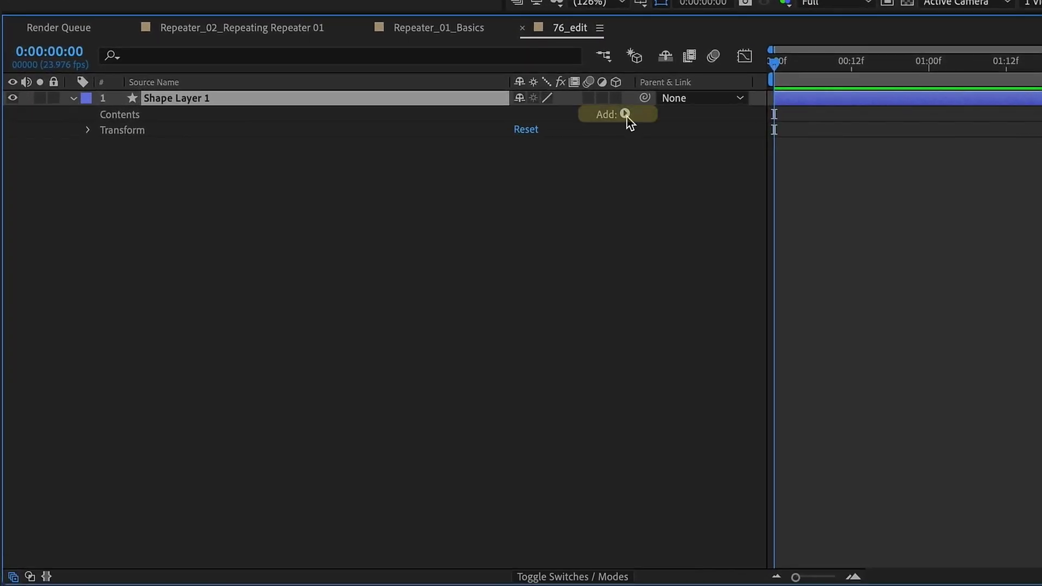
pyautogui.click(625, 115)
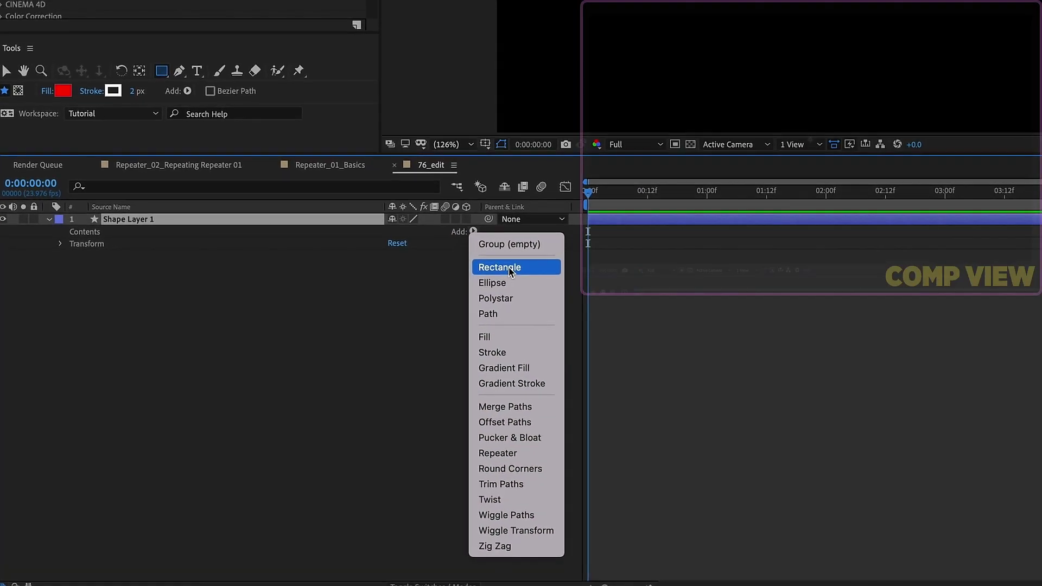
pyautogui.click(513, 266)
pyautogui.click(473, 232)
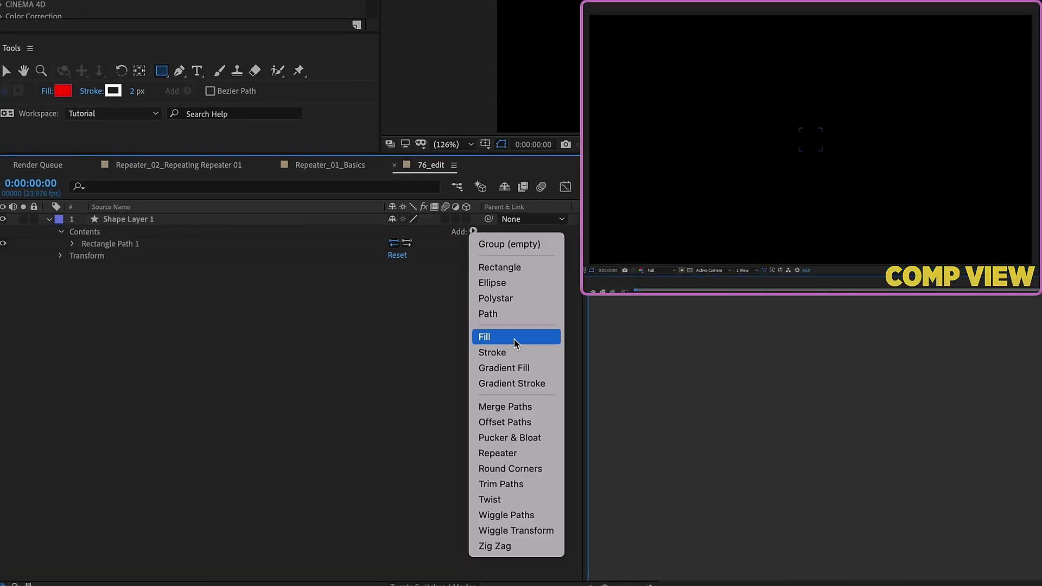
pyautogui.click(514, 340)
pyautogui.click(473, 232)
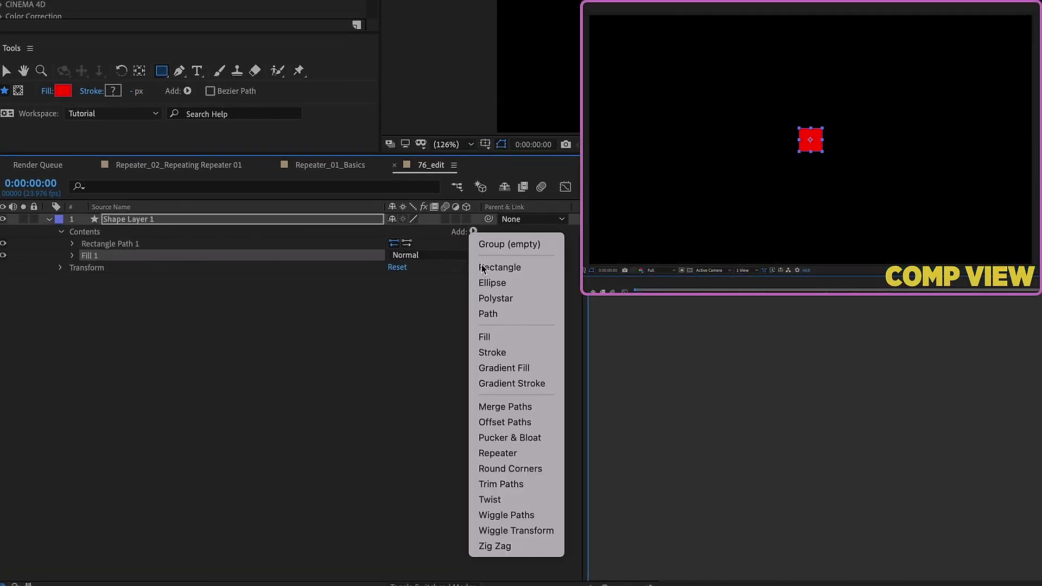
pyautogui.click(523, 457)
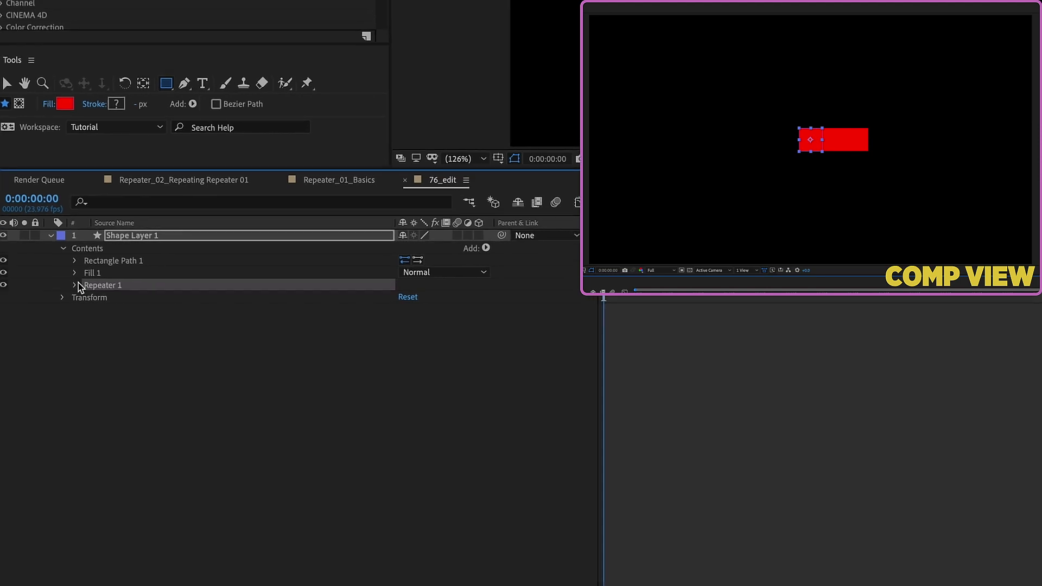
# Expand Repeater 1, its Transform and the layer Transform to compare Copies and Position
pyautogui.click(93, 416)
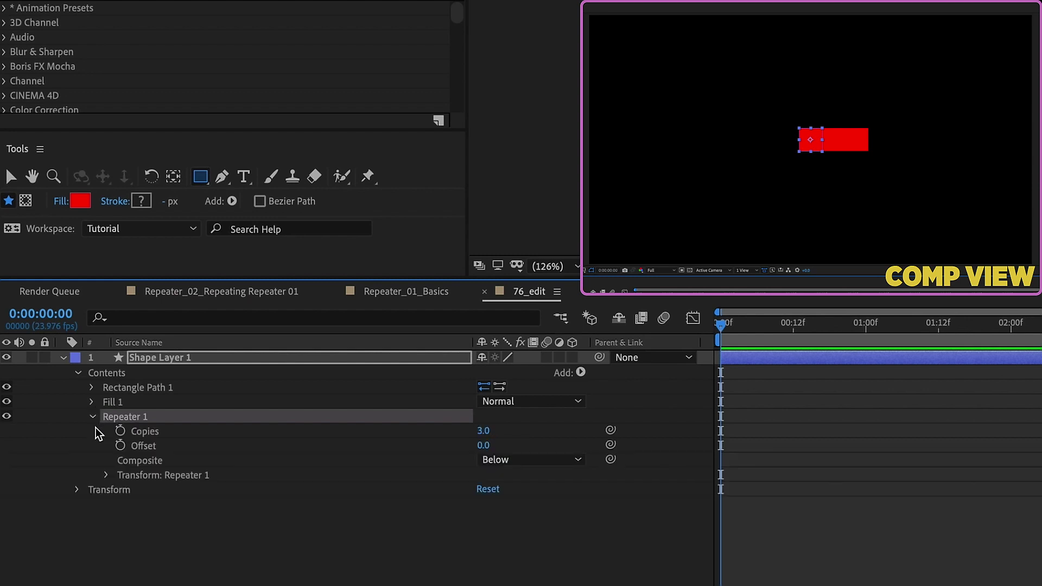
pyautogui.click(104, 476)
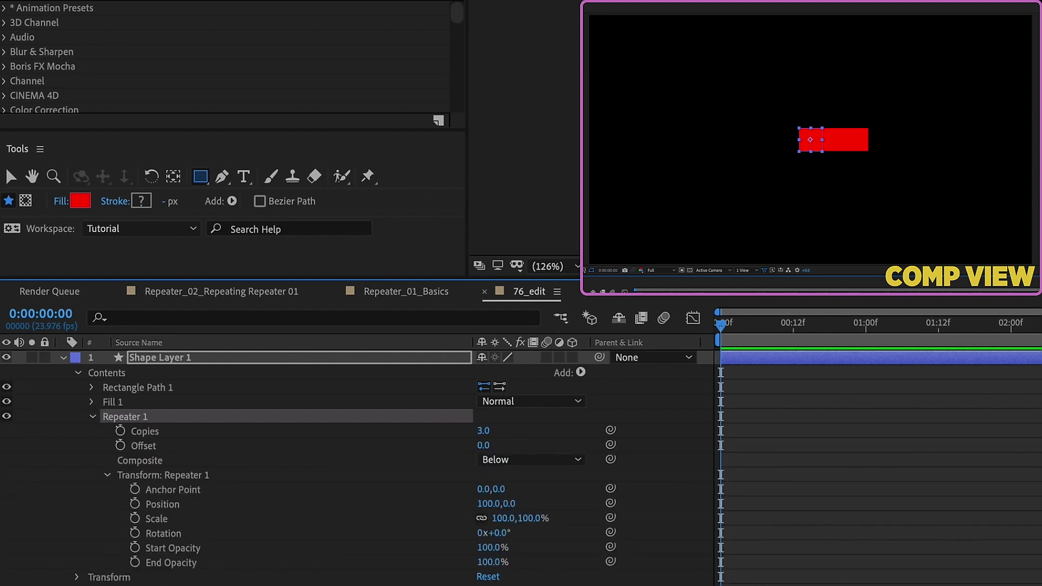
pyautogui.click(157, 440)
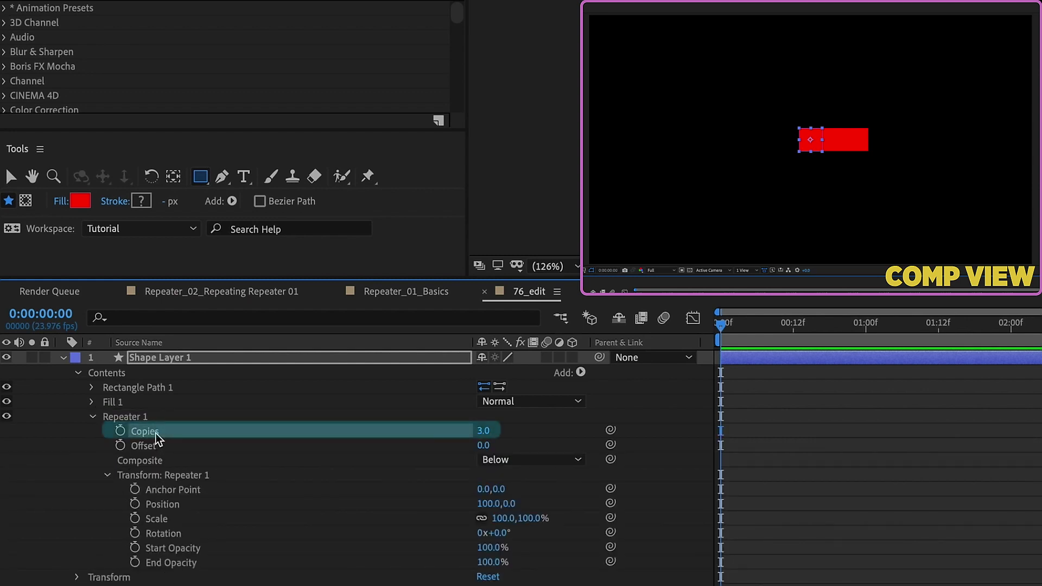
pyautogui.click(176, 505)
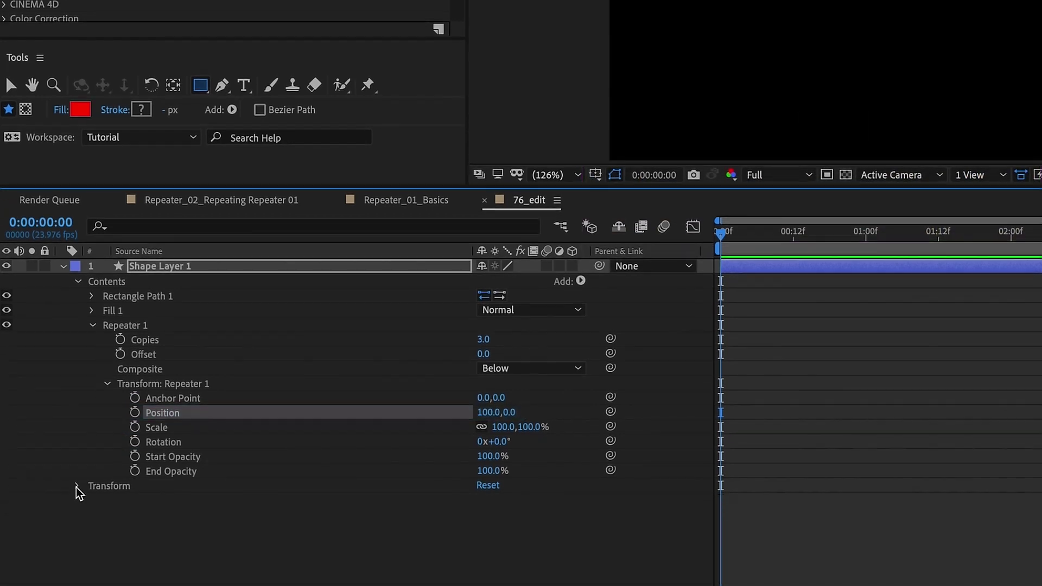
pyautogui.click(79, 449)
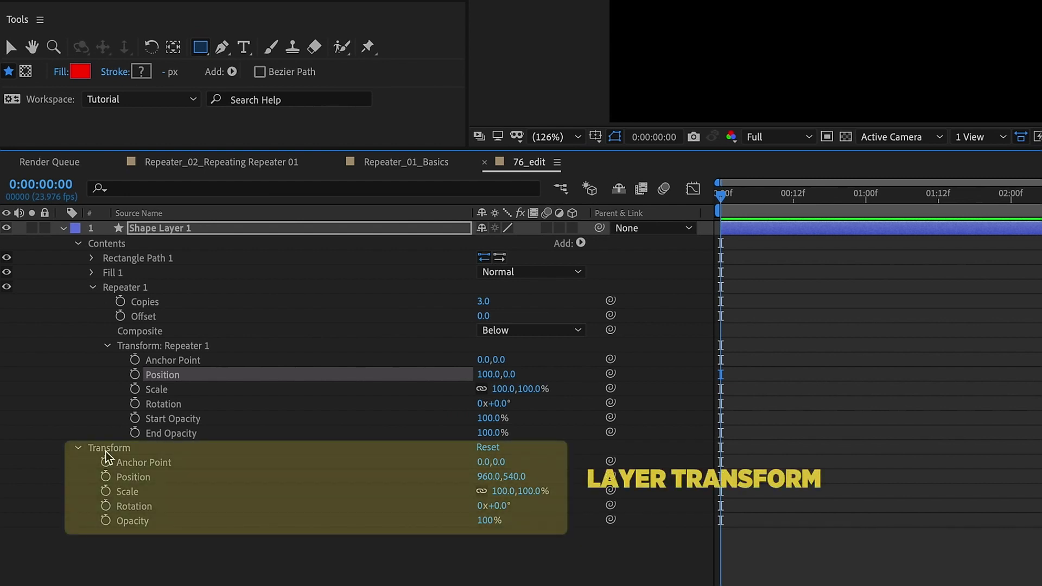
pyautogui.click(131, 477)
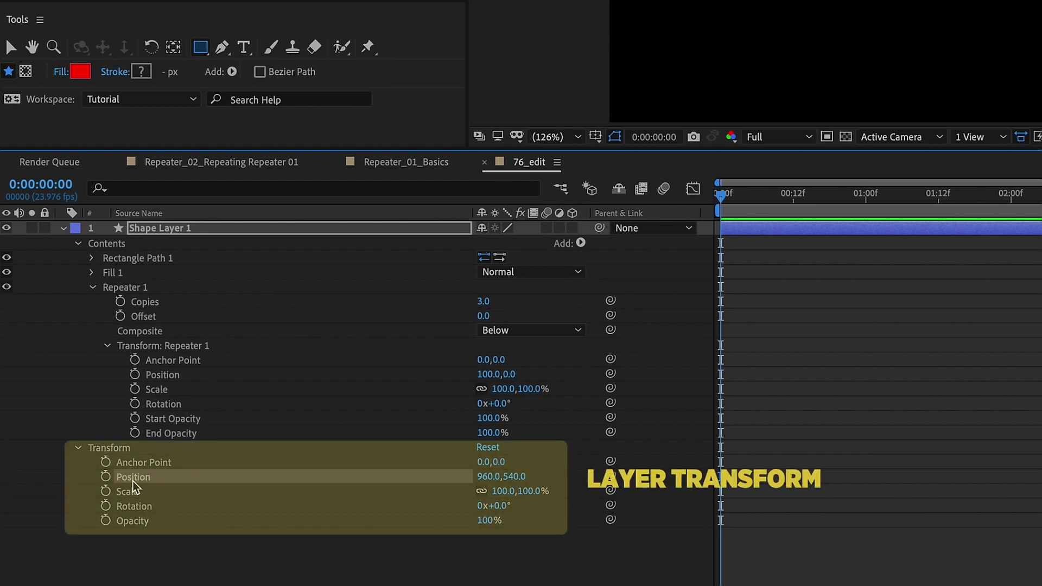
pyautogui.click(139, 349)
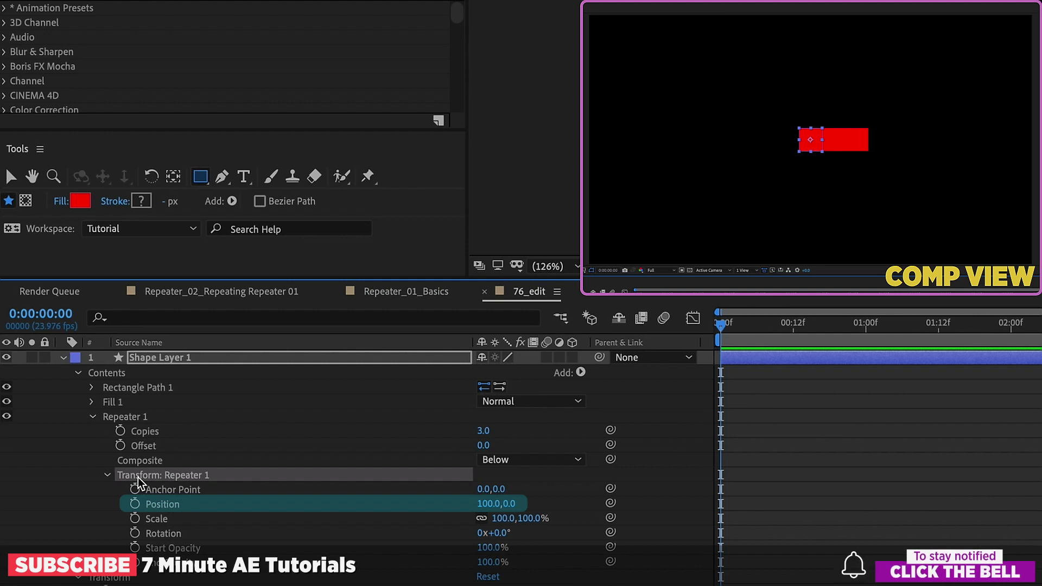
pyautogui.click(489, 506)
pyautogui.write('0')
# Set Repeater position to 0,0, copies to 12 and rotation to 360/12
pyautogui.press('Return')
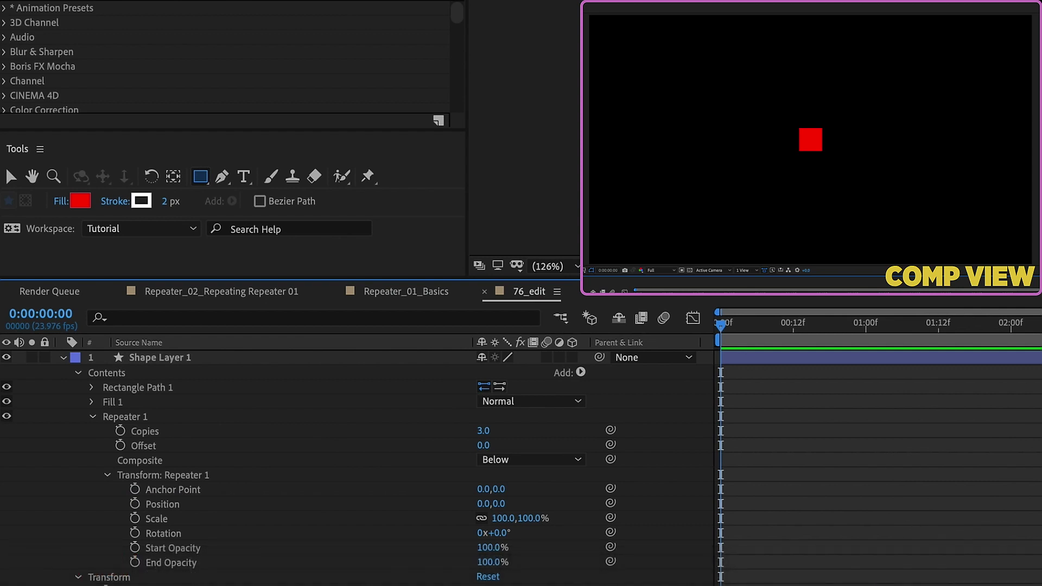
pyautogui.click(493, 433)
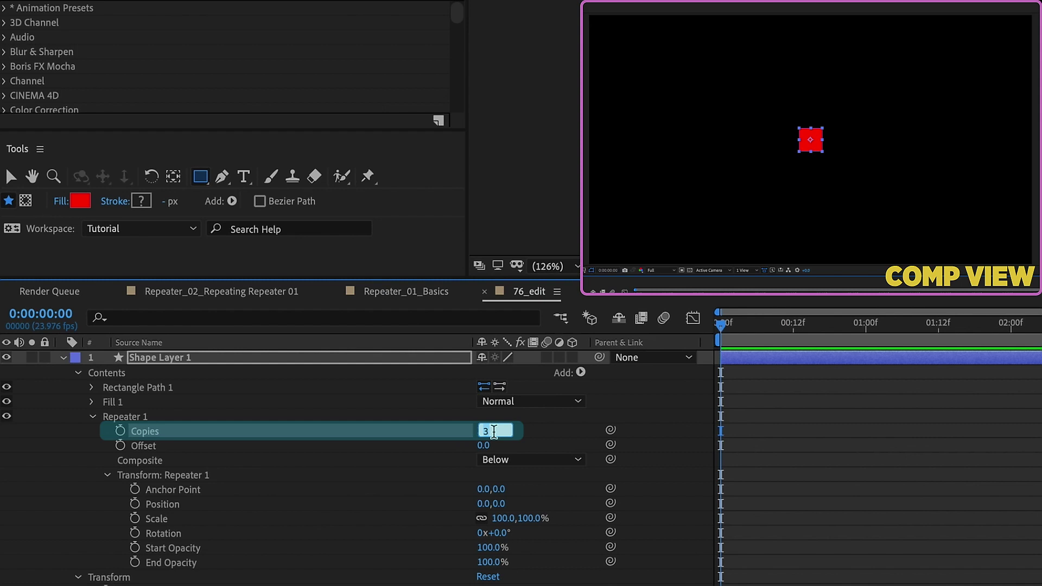
pyautogui.write('12')
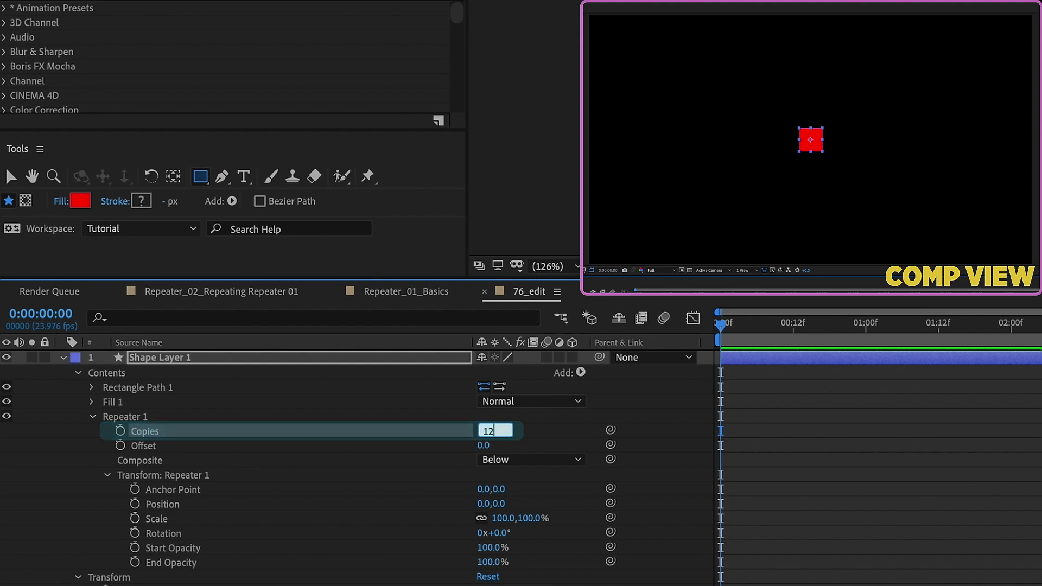
pyautogui.click(167, 536)
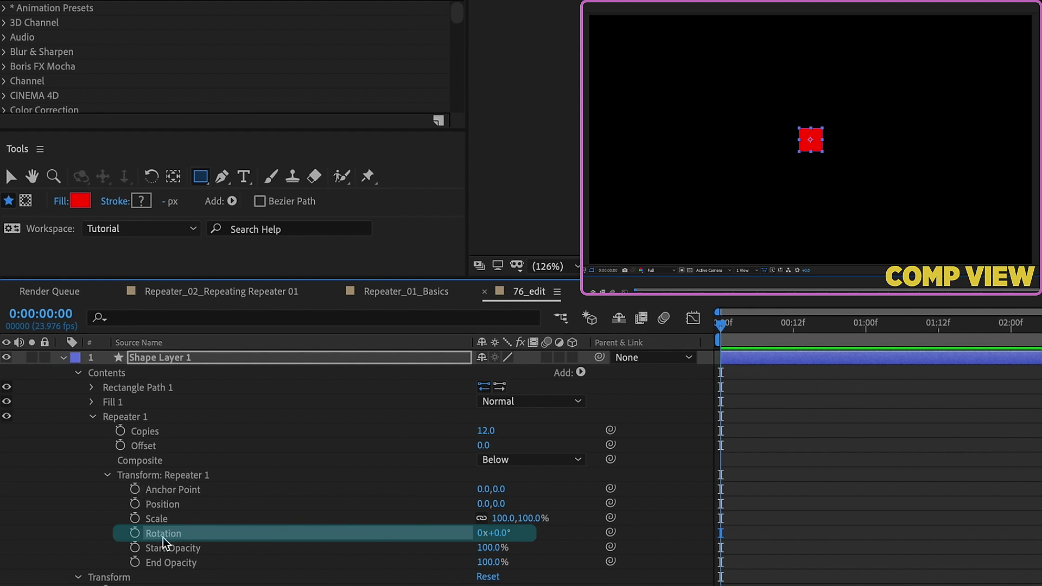
pyautogui.click(501, 534)
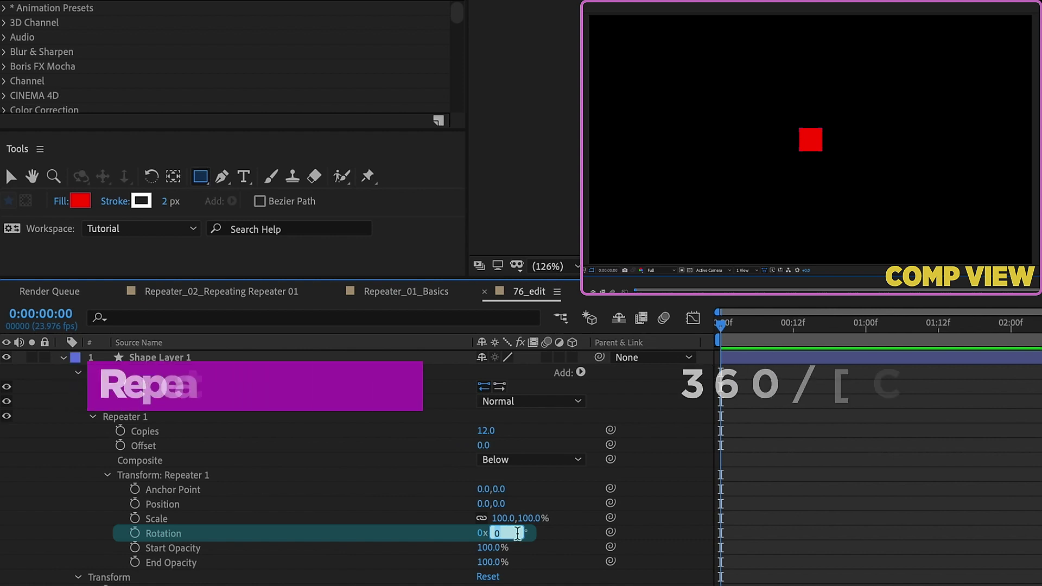
pyautogui.write('360/')
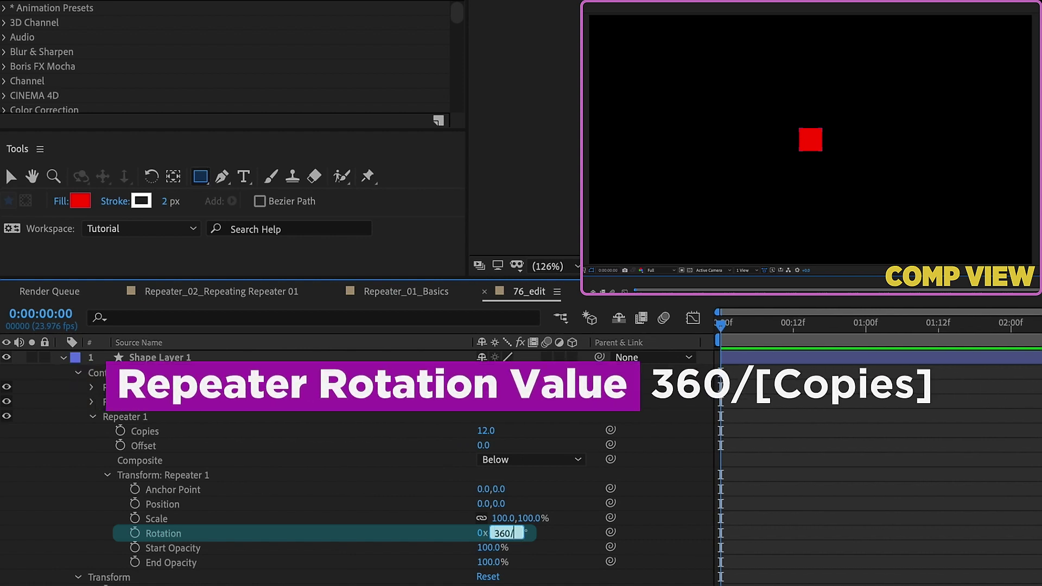
pyautogui.click(146, 431)
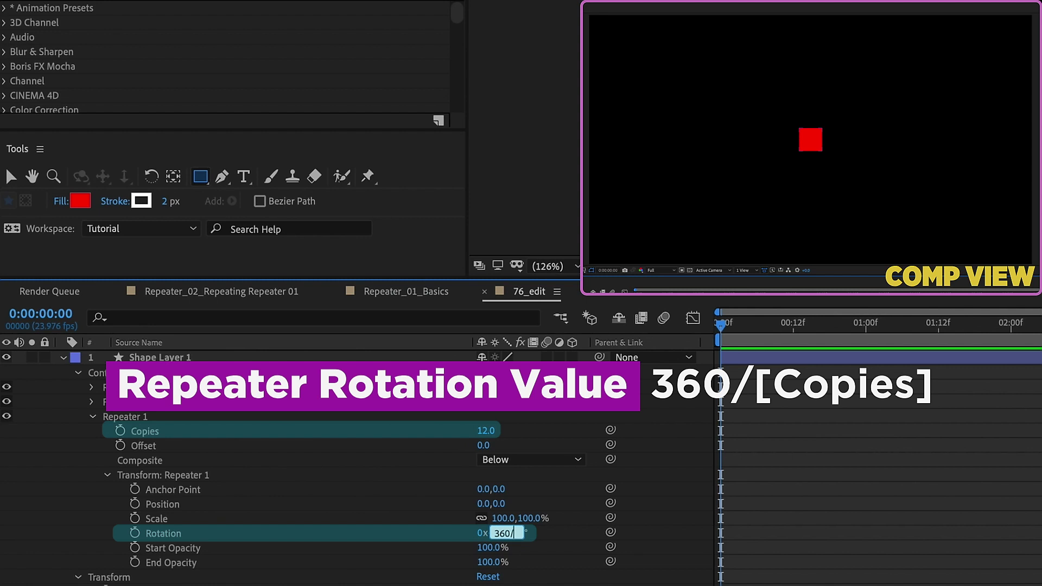
pyautogui.write('12')
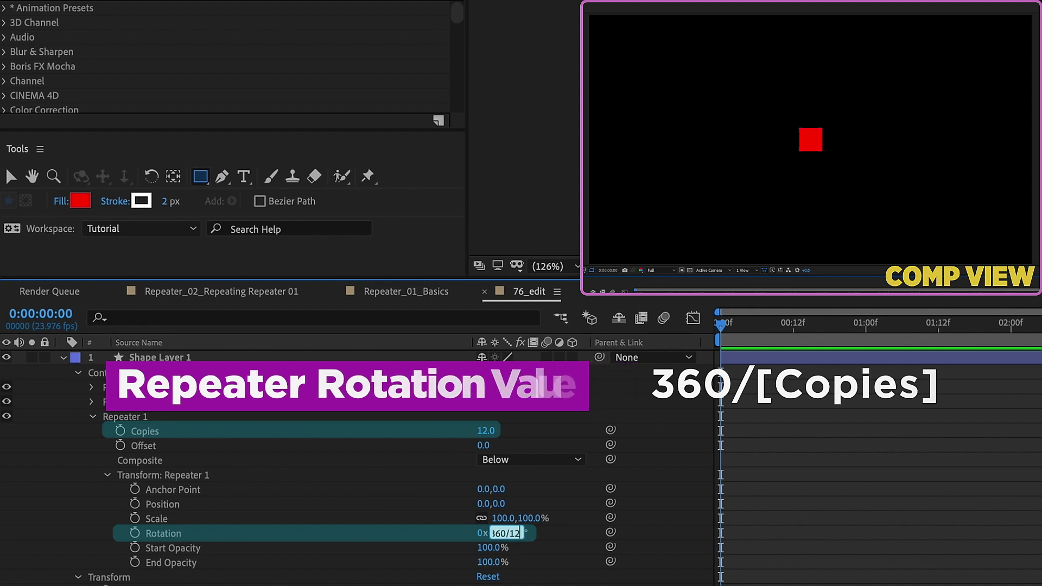
pyautogui.press('Return')
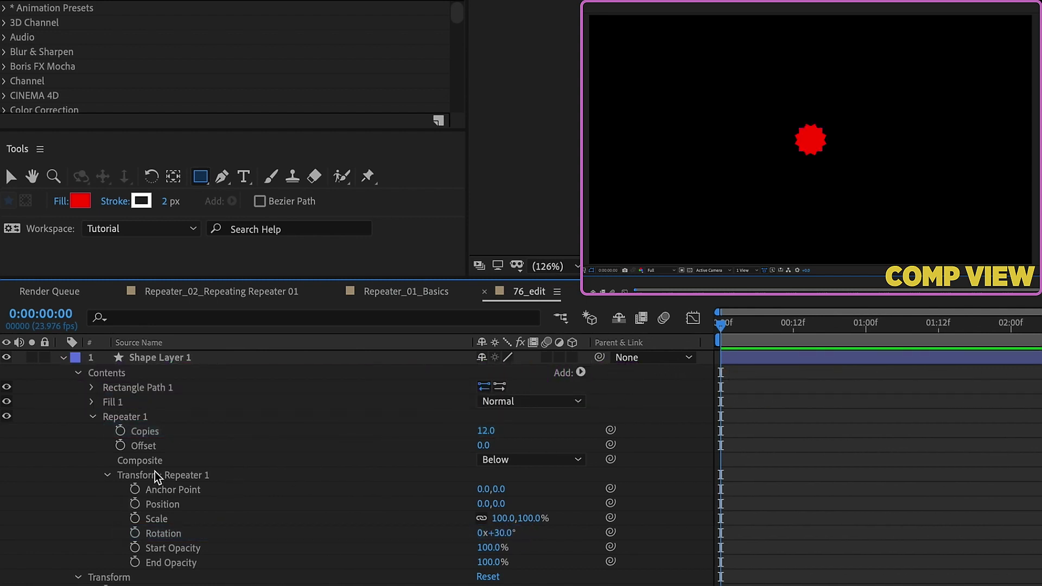
# Expand Rectangle Path 1 and select its Position property
pyautogui.click(187, 390)
pyautogui.click(93, 393)
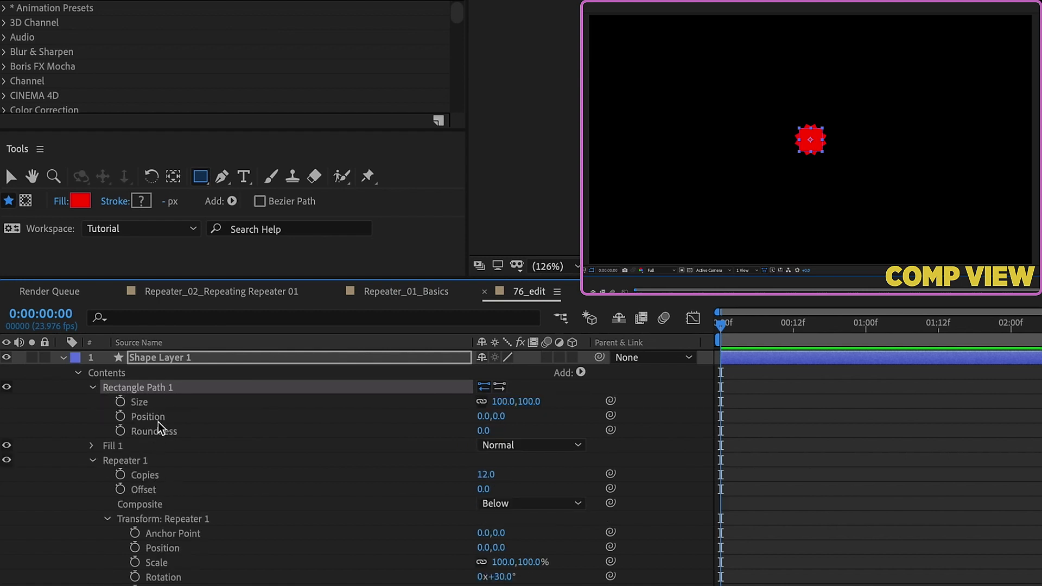
pyautogui.click(144, 419)
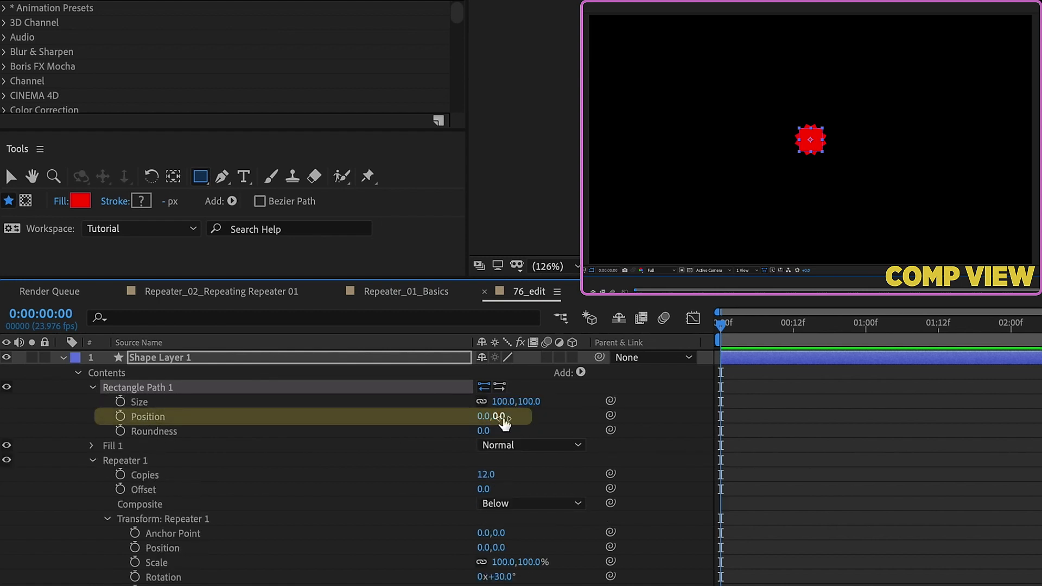
# Move the rectangle out to 0,-415 and resize it to 7 by 40
pyautogui.moveTo(499, 416); pyautogui.dragTo(163, 419)
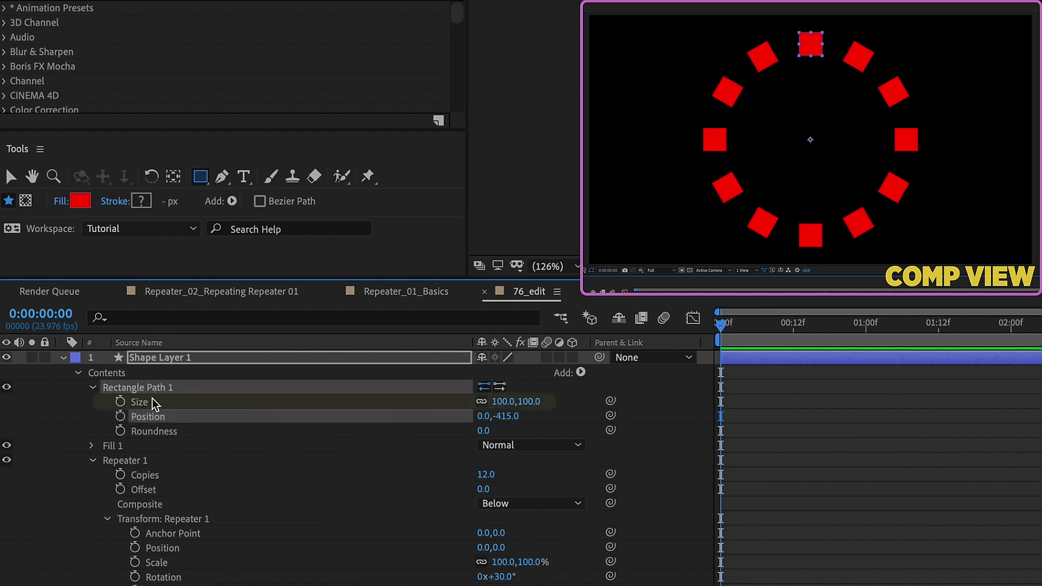
pyautogui.click(140, 402)
pyautogui.moveTo(509, 402); pyautogui.dragTo(440, 399)
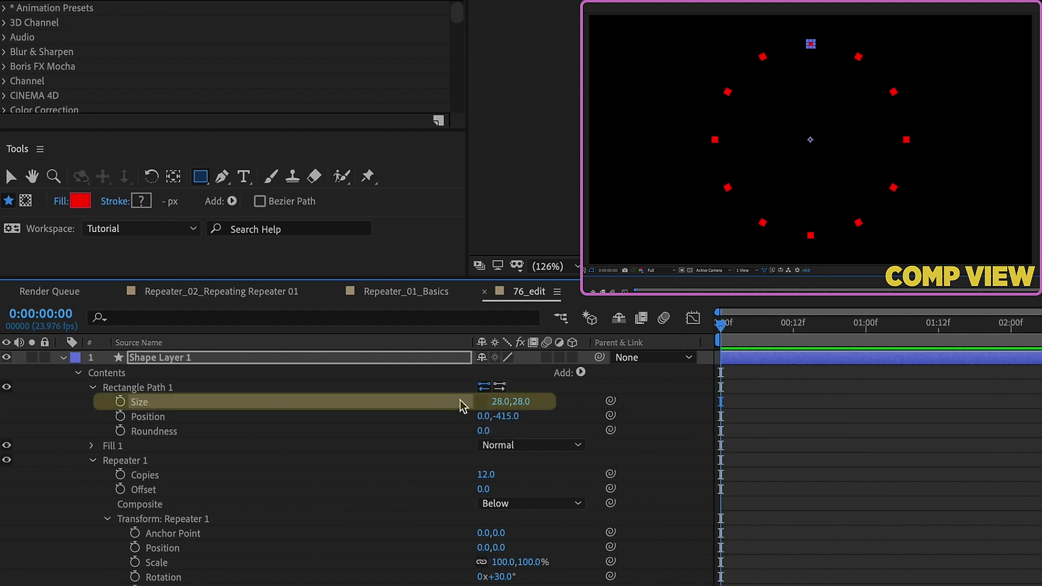
pyautogui.click(503, 403)
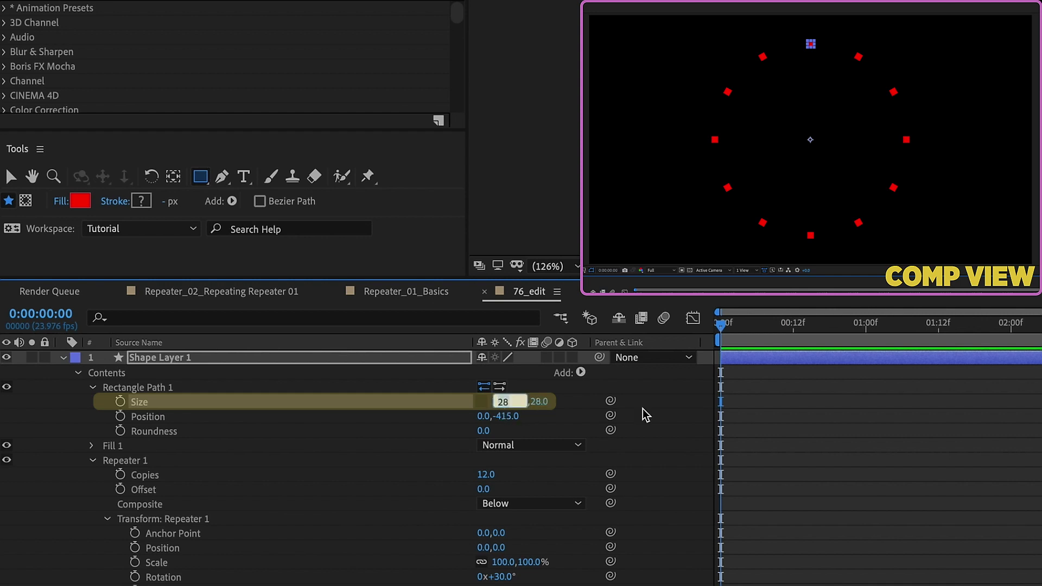
pyautogui.write('7')
pyautogui.press('Tab')
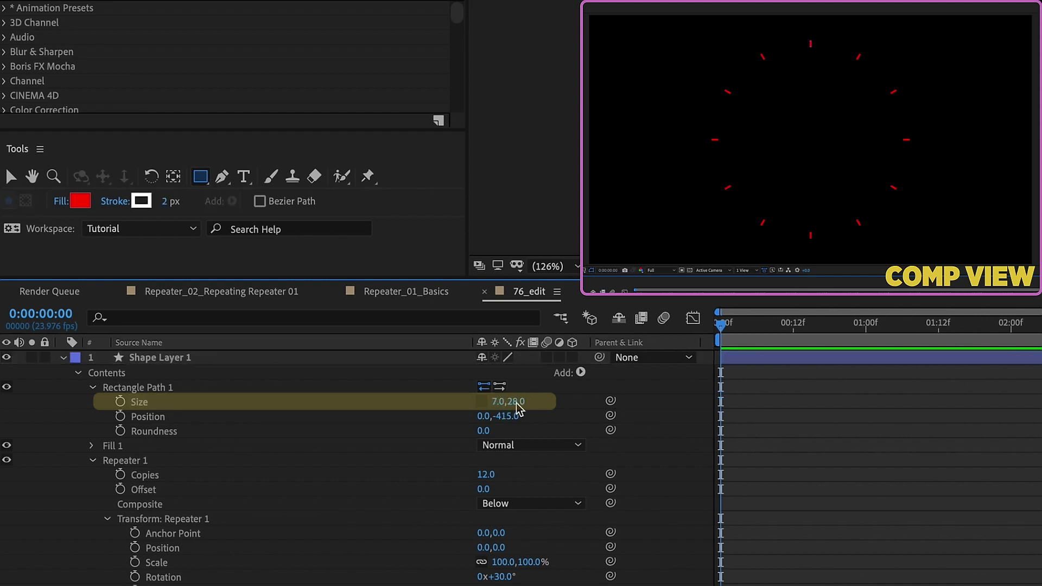
pyautogui.write('40')
pyautogui.press('Return')
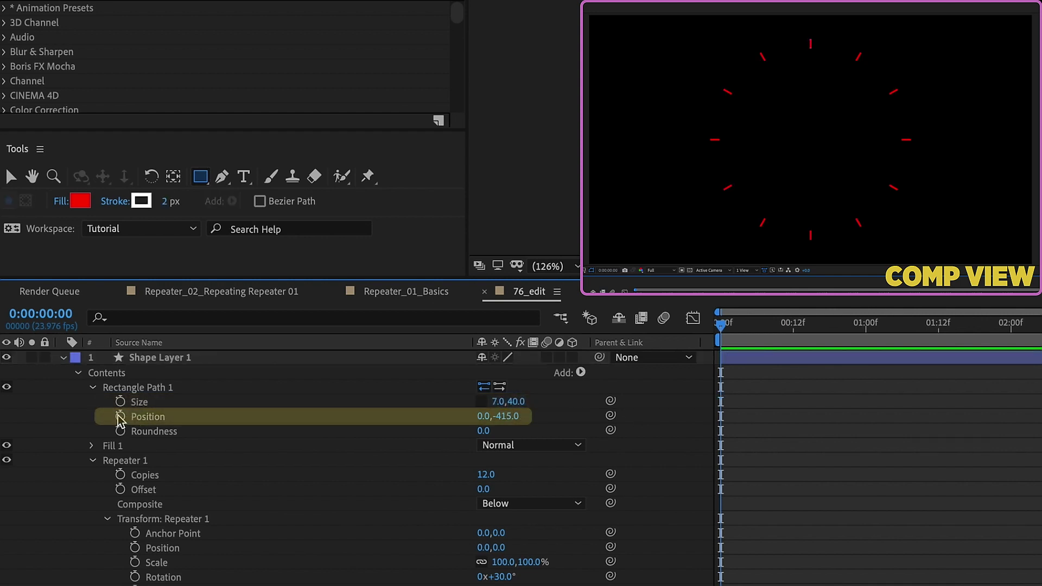
pyautogui.click(120, 416)
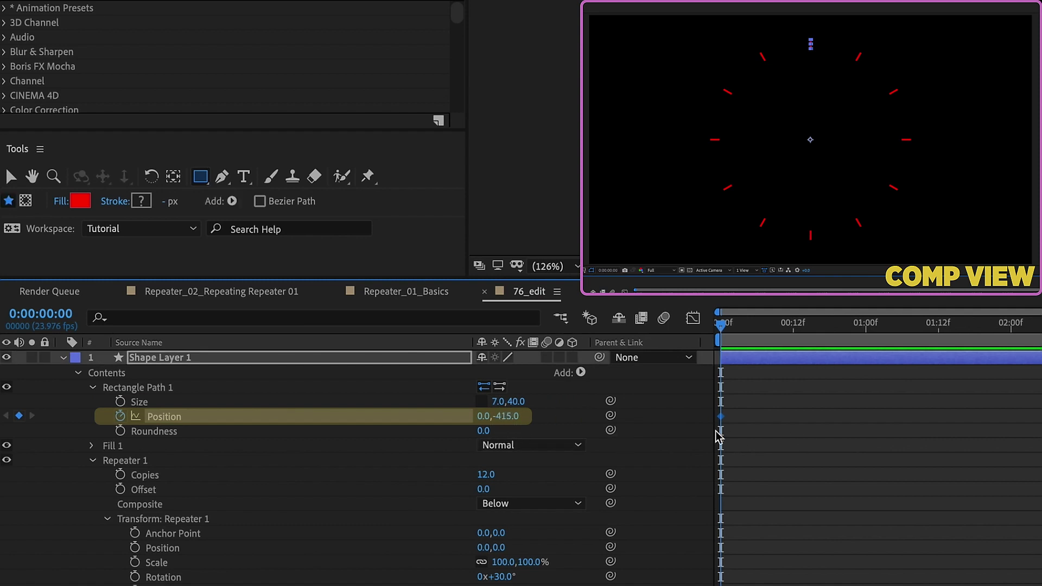
# Keyframe the rectangle position from 0,0 to 0,-415 ending near 01:12
pyautogui.moveTo(721, 416); pyautogui.dragTo(940, 417)
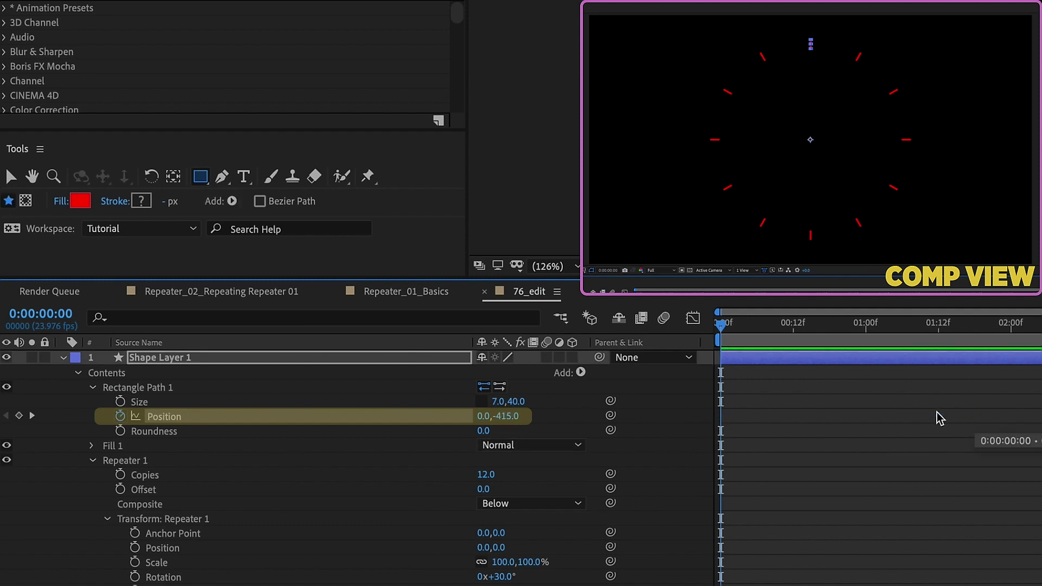
pyautogui.click(508, 416)
pyautogui.write('0')
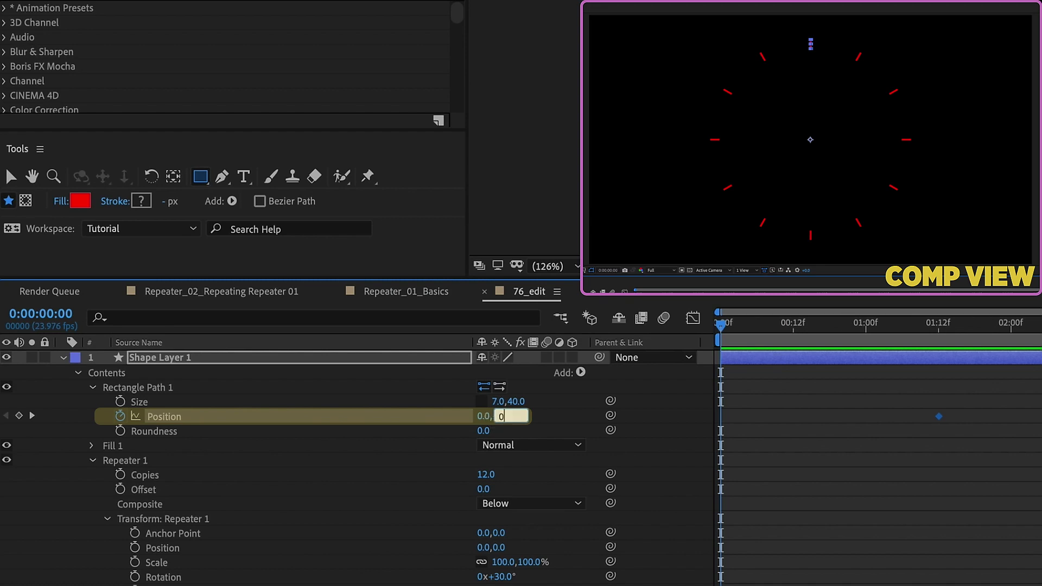
pyautogui.press('Return')
# Apply Easy Ease In to the end position keyframe and lengthen its influence
pyautogui.rightClick(939, 416)
pyautogui.moveTo(683, 407)
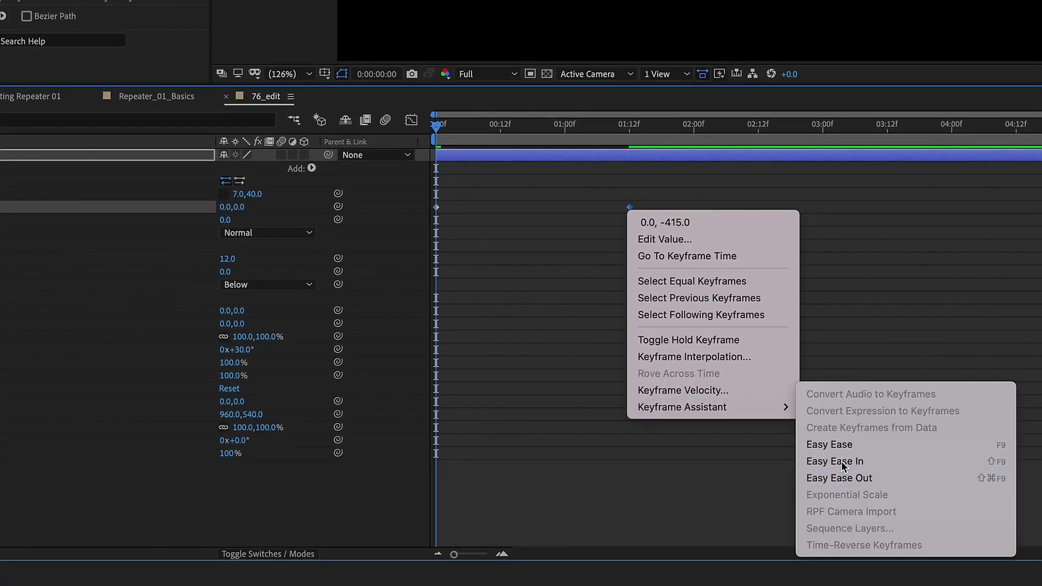
pyautogui.click(839, 462)
pyautogui.hotkey('shift', 'F3')
pyautogui.moveTo(597, 497); pyautogui.dragTo(533, 498)
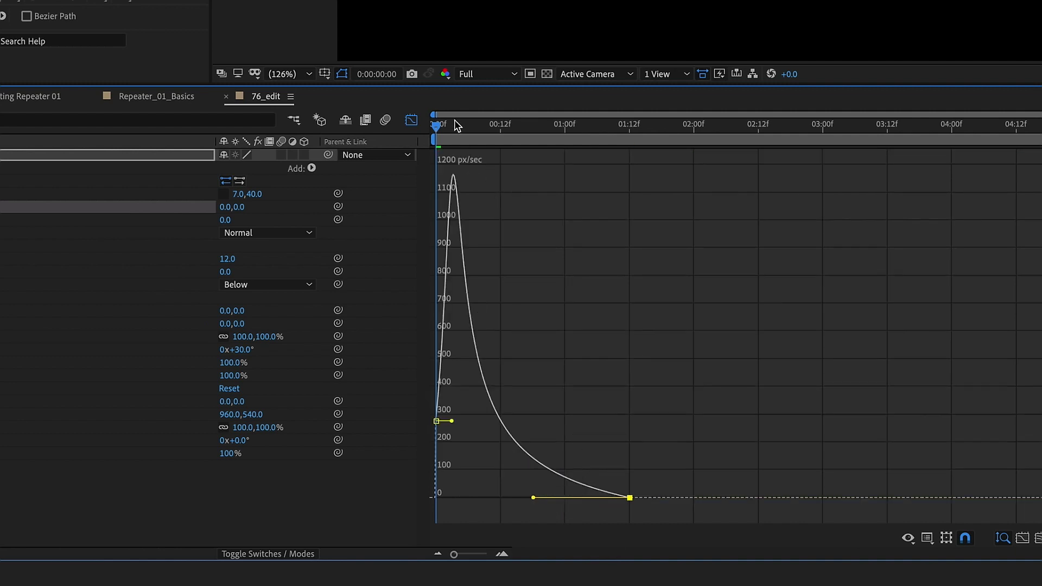
pyautogui.click(412, 120)
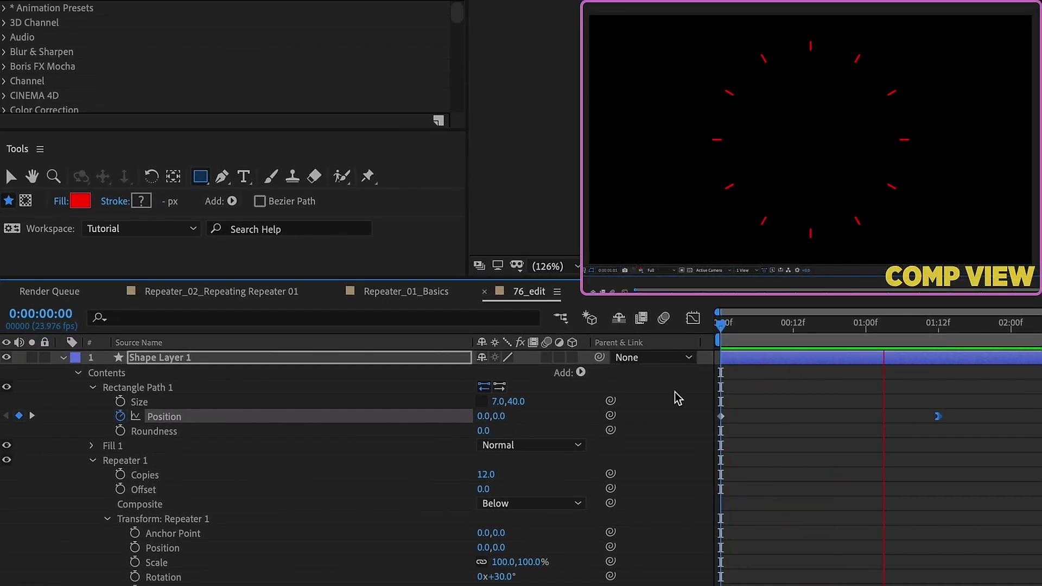
pyautogui.click(887, 537)
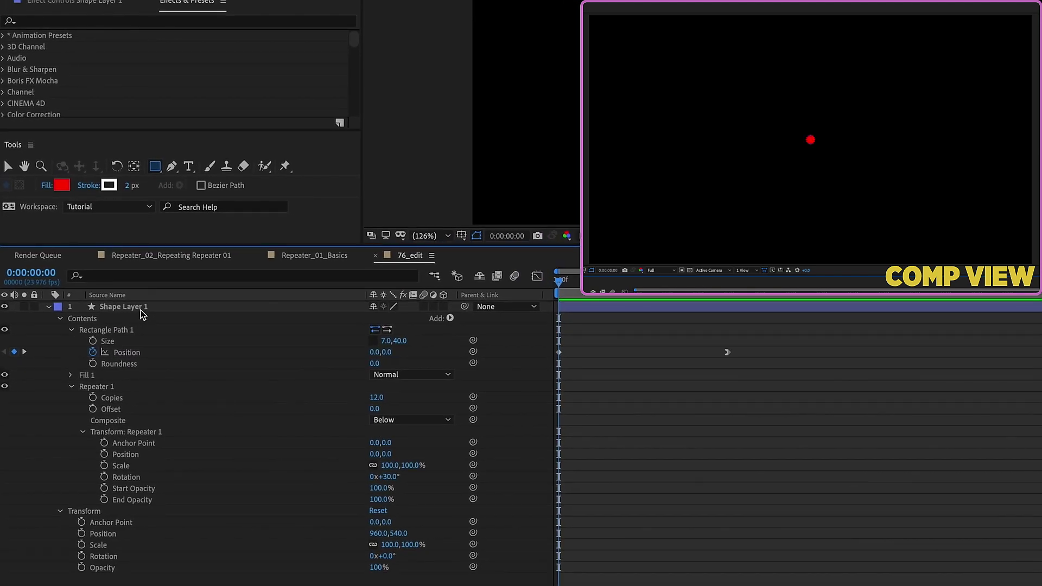
# Keyframe Shape Layer 1's opacity fading in from 0%
pyautogui.click(142, 308)
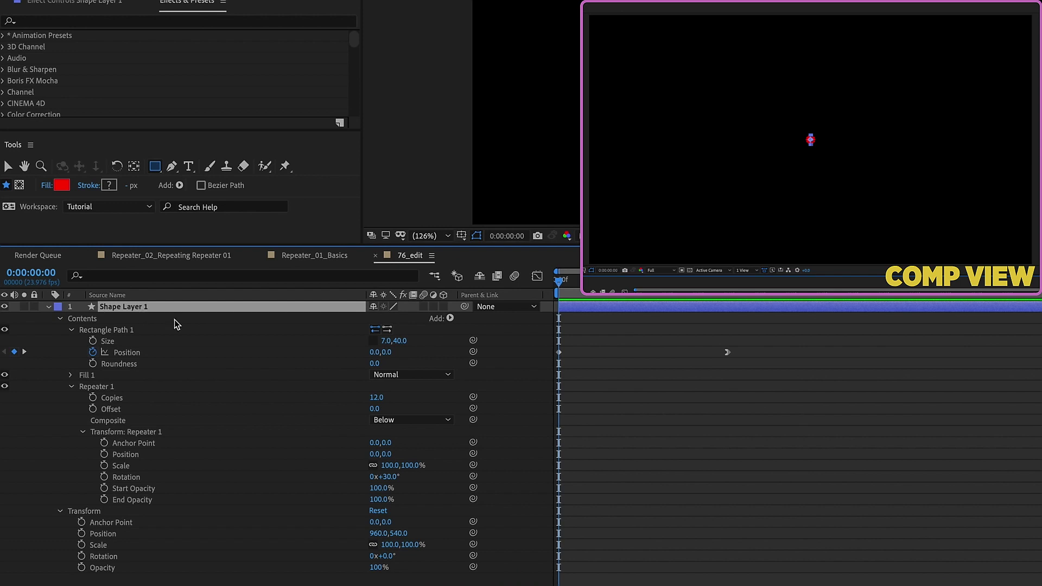
pyautogui.click(87, 511)
pyautogui.click(81, 568)
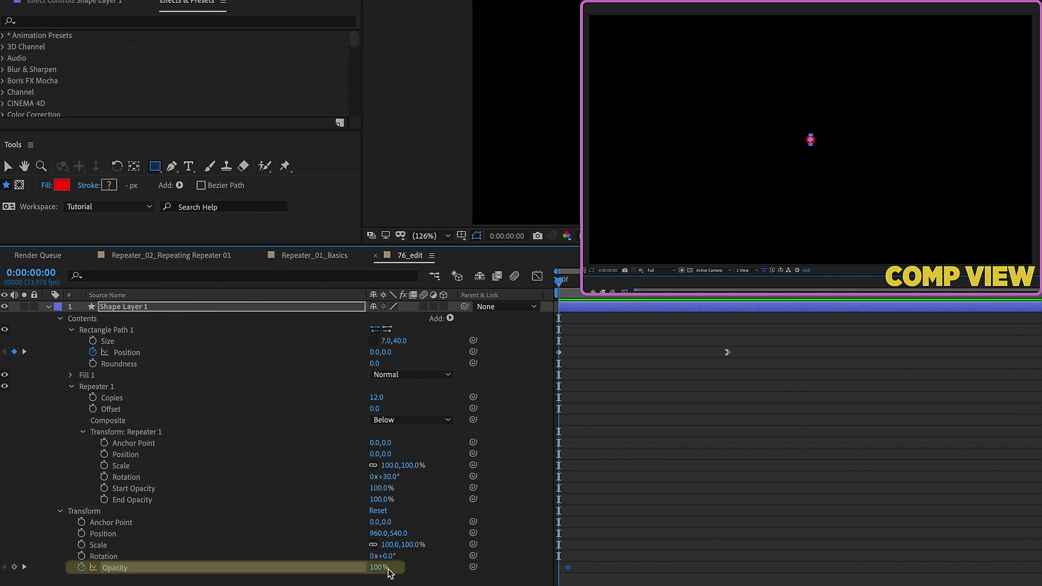
pyautogui.moveTo(380, 568); pyautogui.dragTo(146, 568)
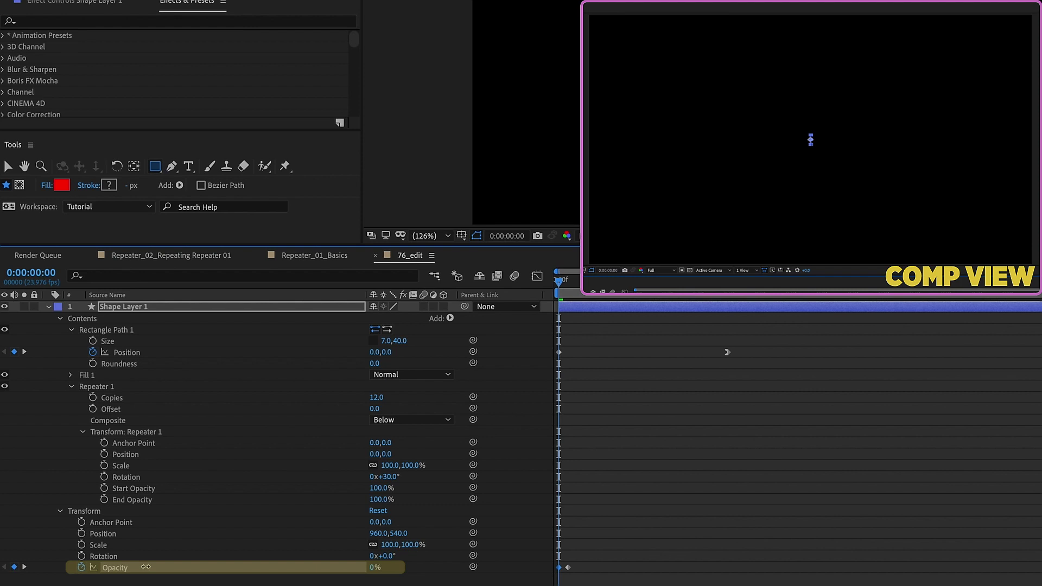
# Paste the opacity fade at 01:12, time-reverse it into a fade-out, and preview
pyautogui.click(24, 353)
pyautogui.moveTo(584, 562); pyautogui.dragTo(551, 579)
pyautogui.hotkey('ctrl', 'c')
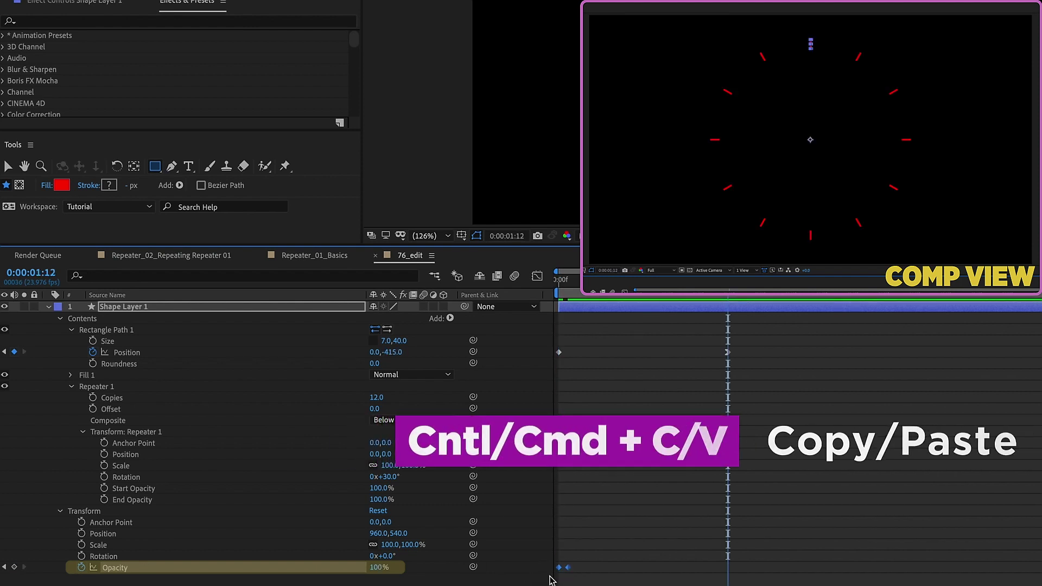
pyautogui.hotkey('ctrl', 'v')
pyautogui.rightClick(666, 512)
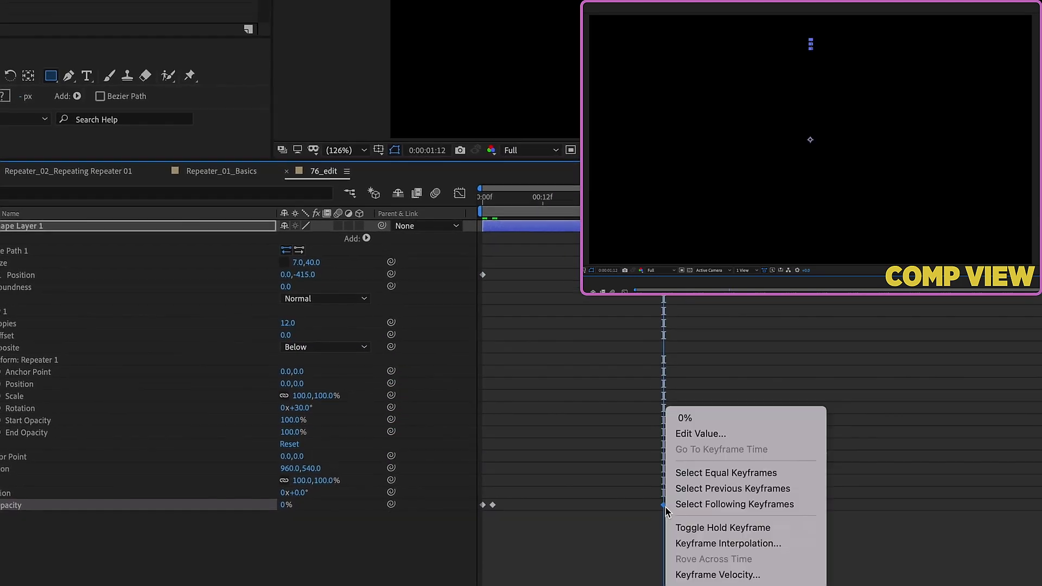
pyautogui.moveTo(651, 529)
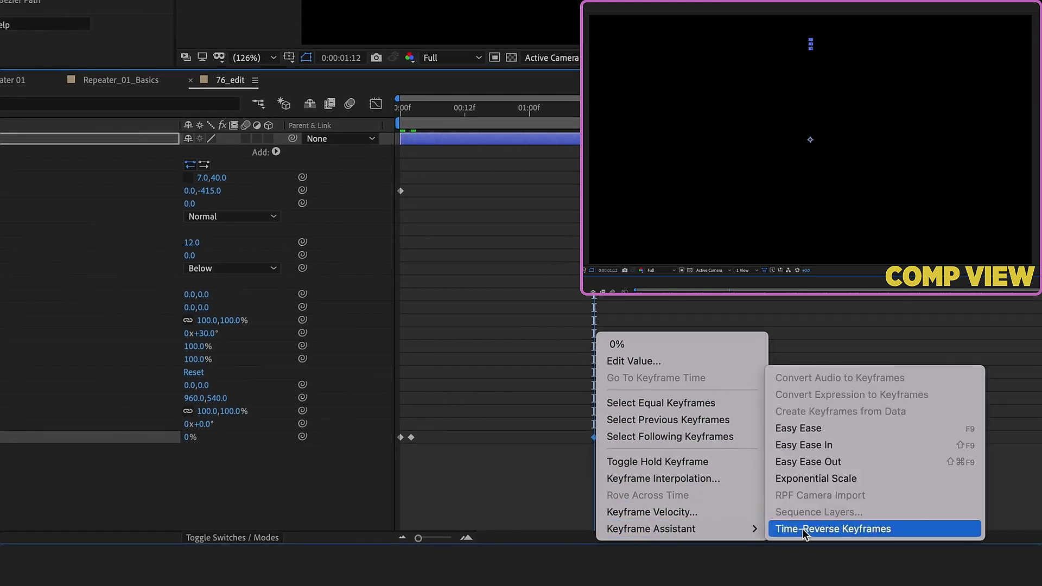
pyautogui.click(804, 530)
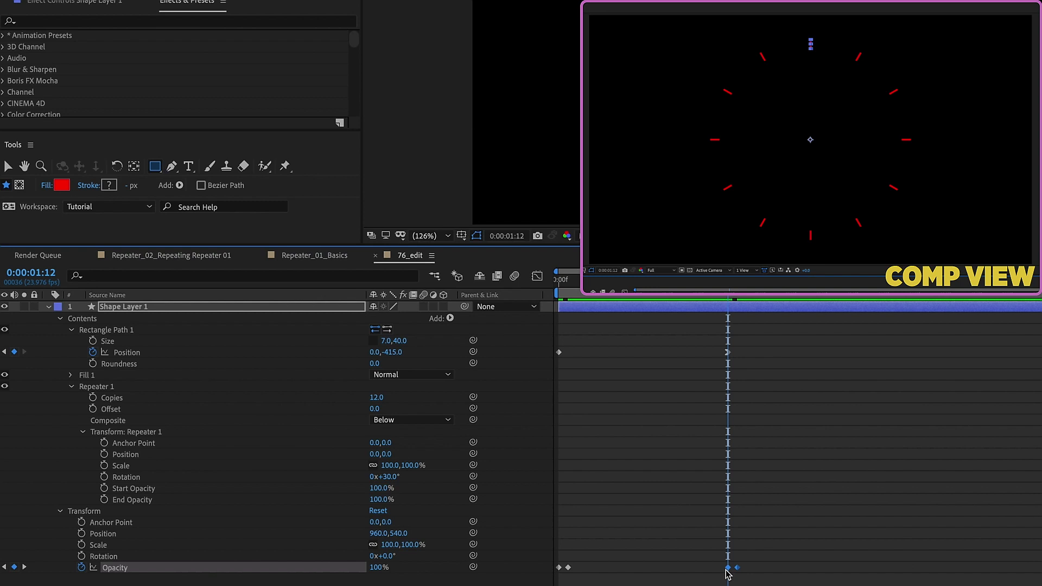
pyautogui.moveTo(727, 571); pyautogui.dragTo(700, 570)
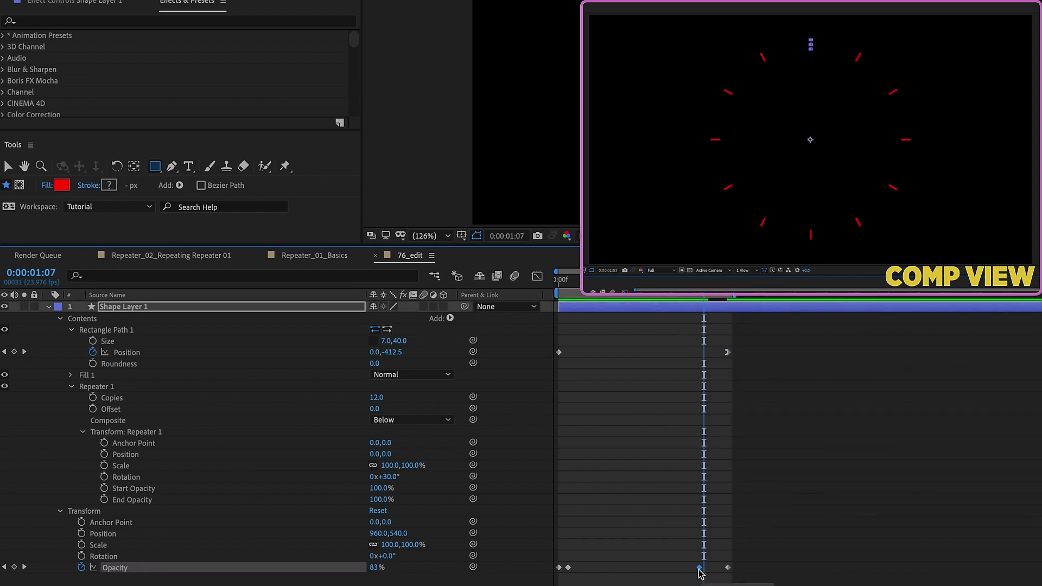
pyautogui.press('space')
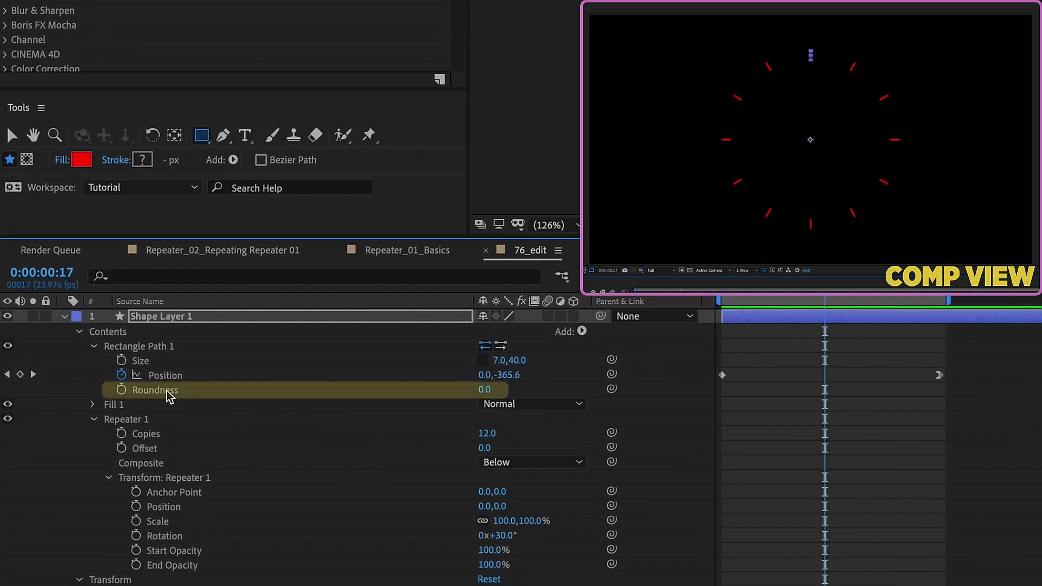
# Raise the rectangle roundness to 111 and preview the animation
pyautogui.moveTo(484, 389); pyautogui.dragTo(831, 418)
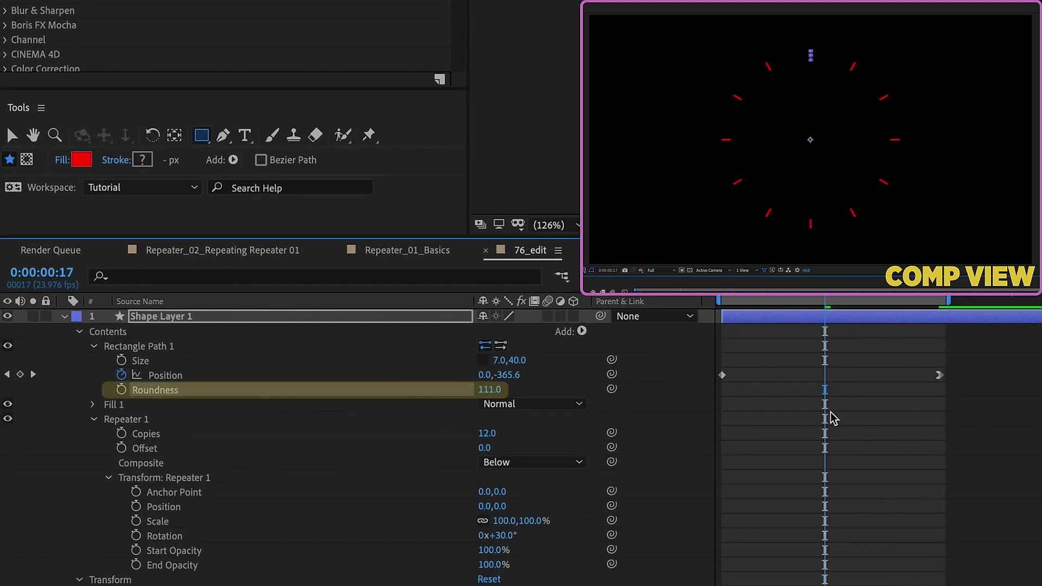
pyautogui.click(831, 417)
pyautogui.press('space')
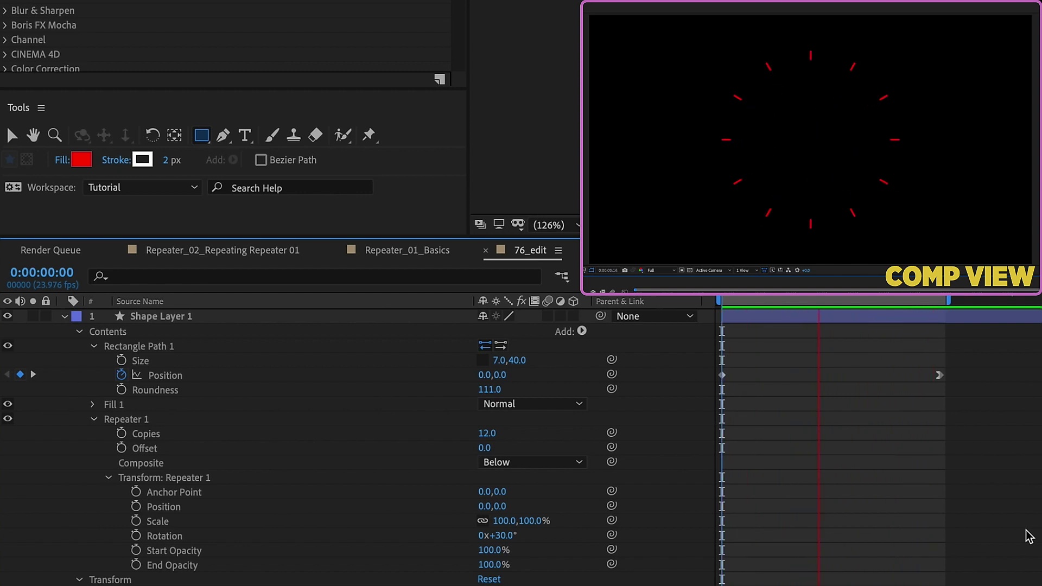
pyautogui.click(166, 538)
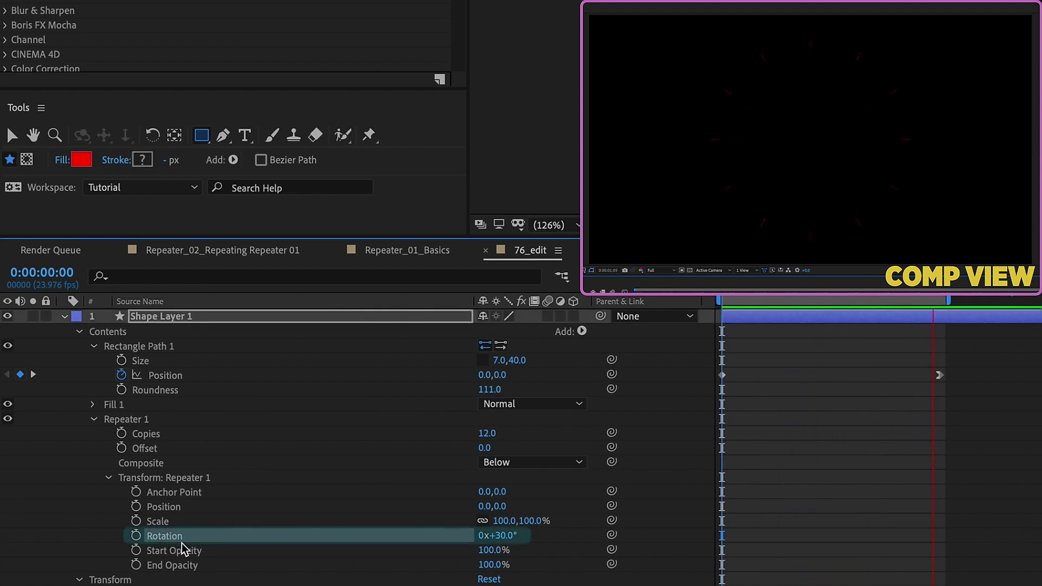
# Enter 360/12 for the Repeater rotation, then reset it to 0°
pyautogui.press('k')
pyautogui.click(504, 535)
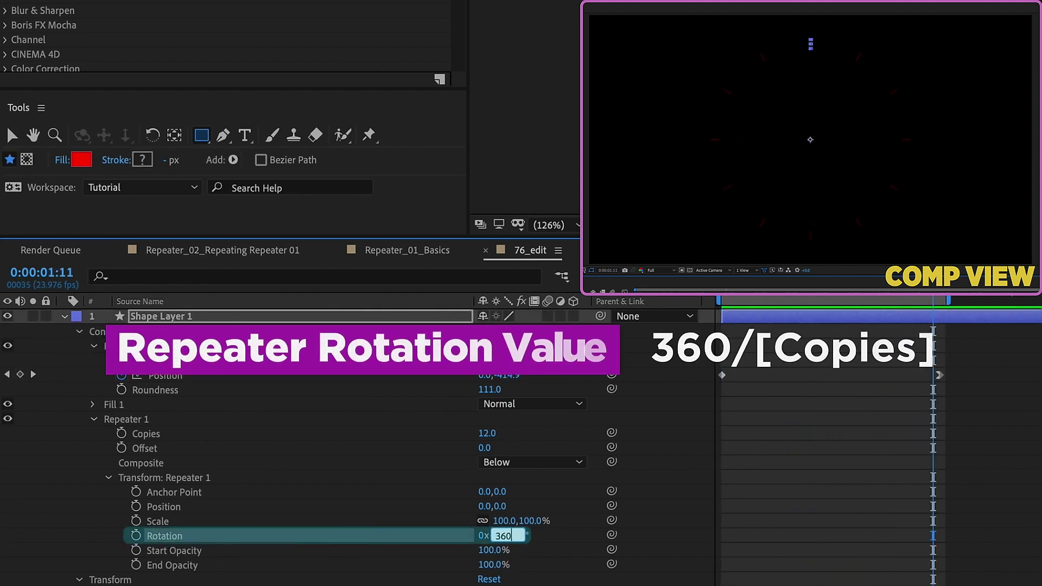
pyautogui.write('360/')
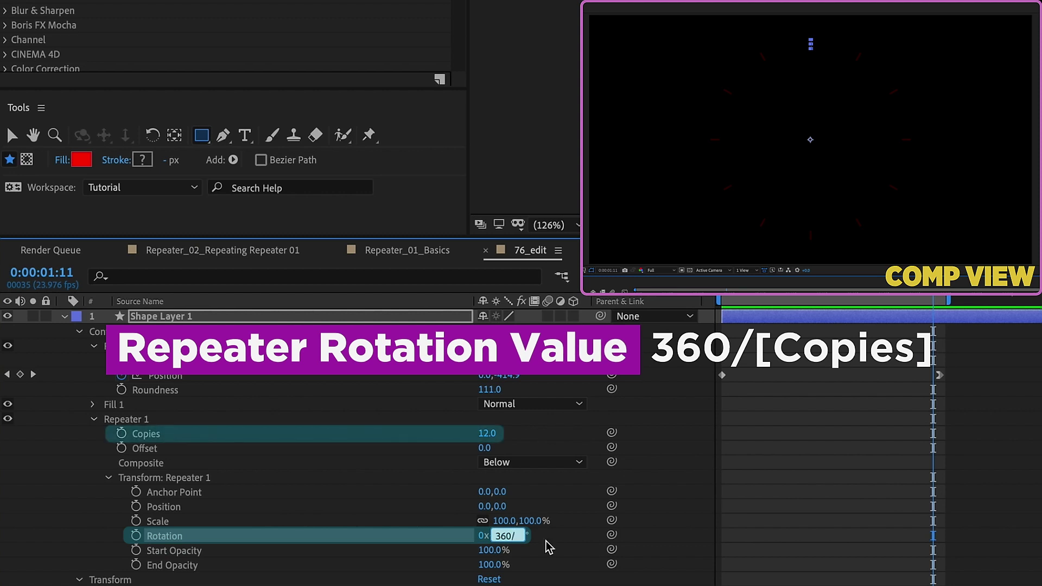
pyautogui.write('12')
pyautogui.press('Return')
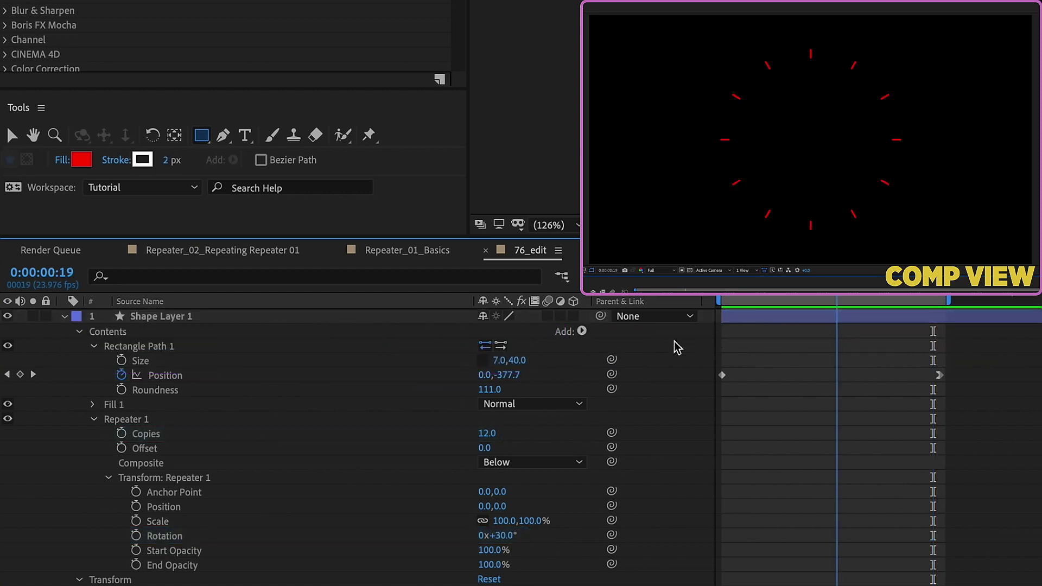
pyautogui.click(504, 535)
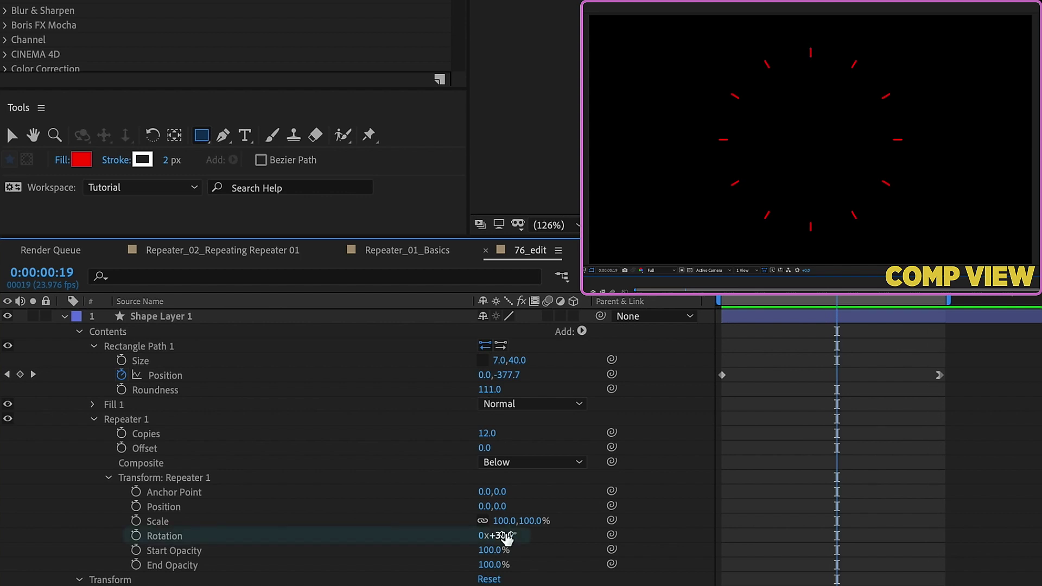
pyautogui.write('0')
pyautogui.press('Return')
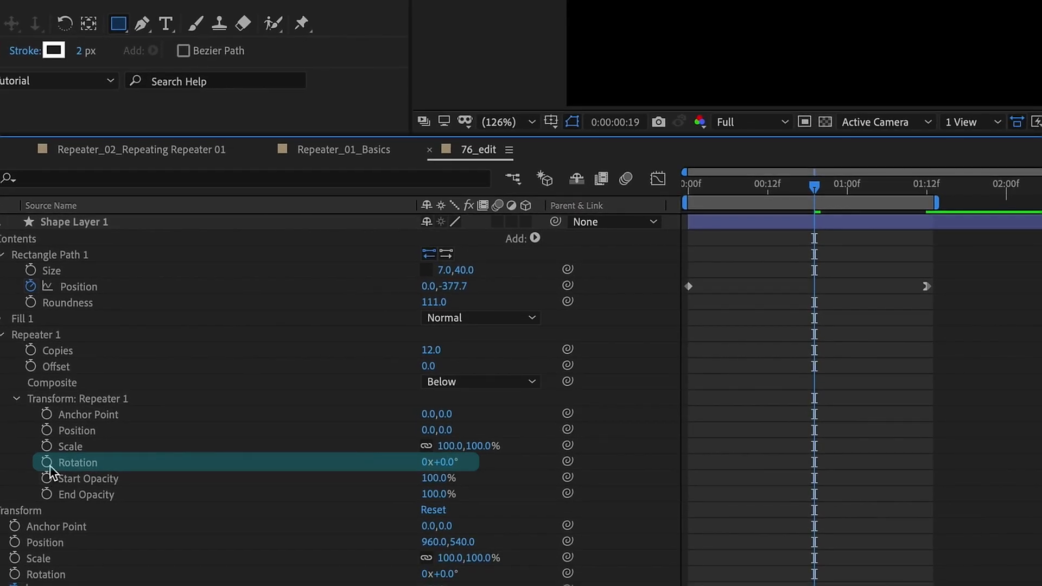
# Give the Repeater rotation the expression 360 divided by the pickwhipped Copies value
pyautogui.keyDown('alt'); pyautogui.click(47, 464); pyautogui.keyUp('alt')
pyautogui.write('360')
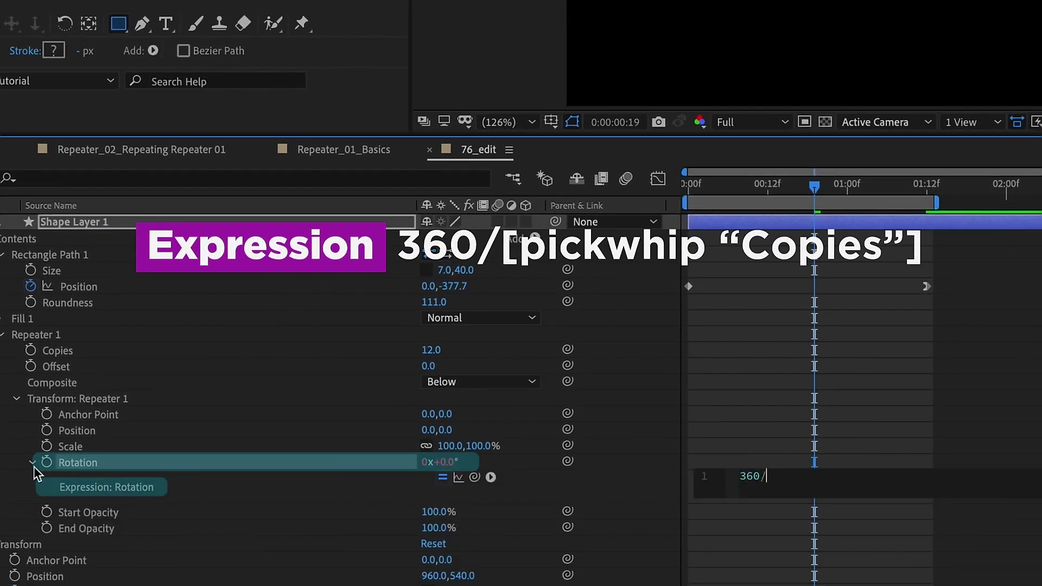
pyautogui.write('/')
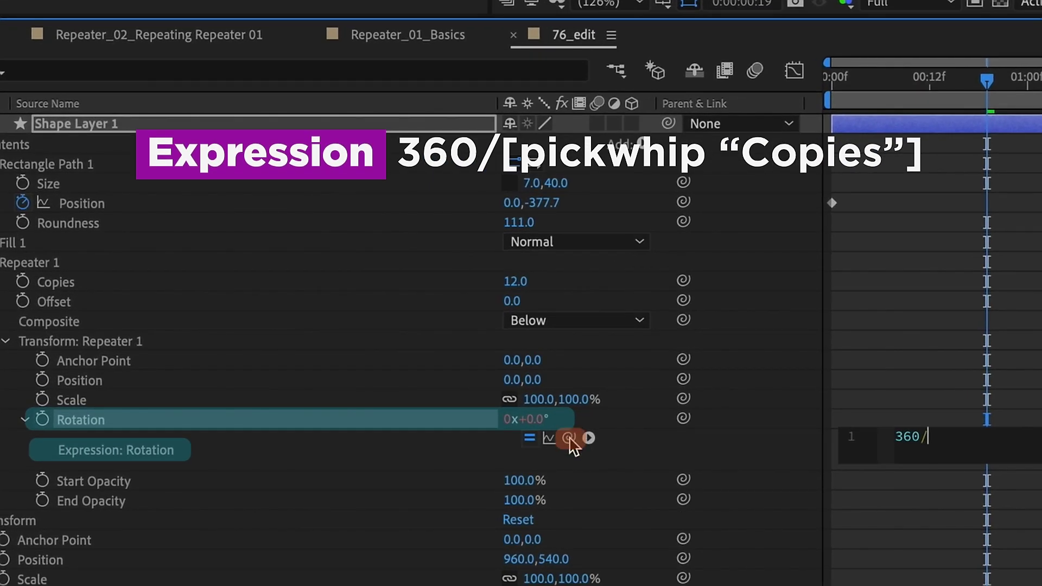
pyautogui.moveTo(570, 444); pyautogui.dragTo(184, 439)
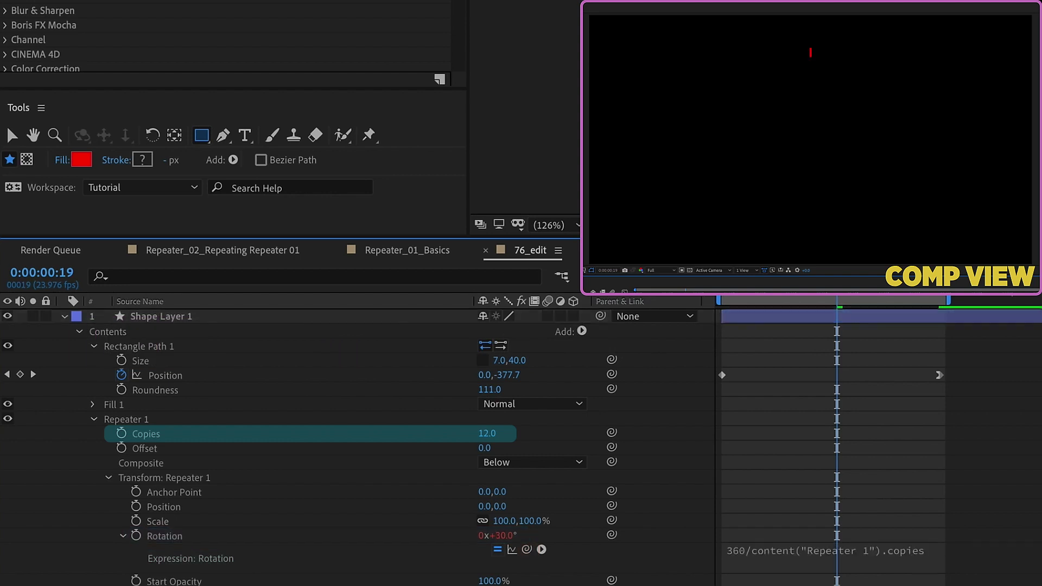
# Try 15, 8 and 10 Repeater copies, settle on 20, then collapse Repeater 1
pyautogui.click(487, 433)
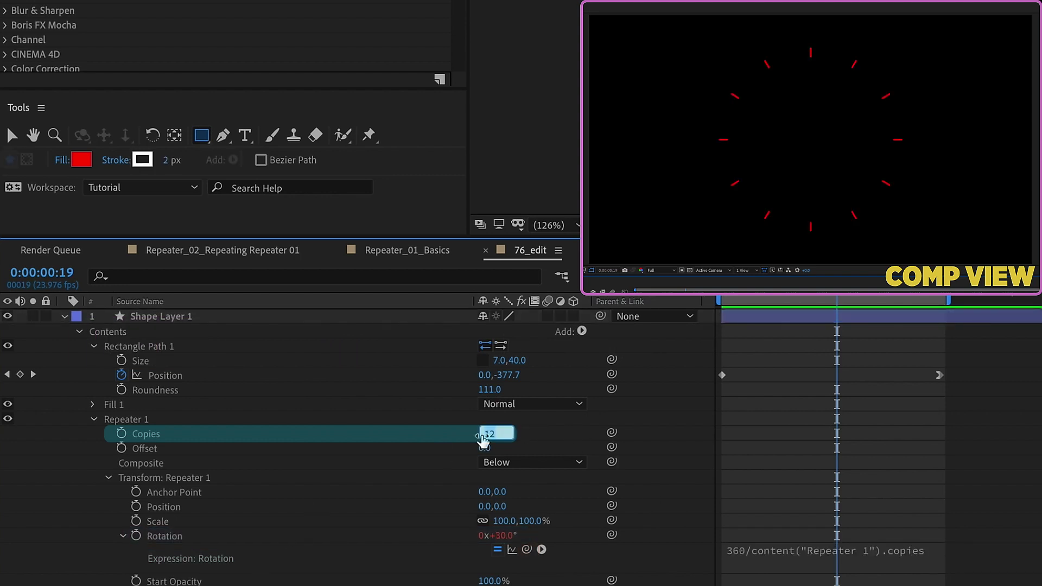
pyautogui.write('15')
pyautogui.press('Return')
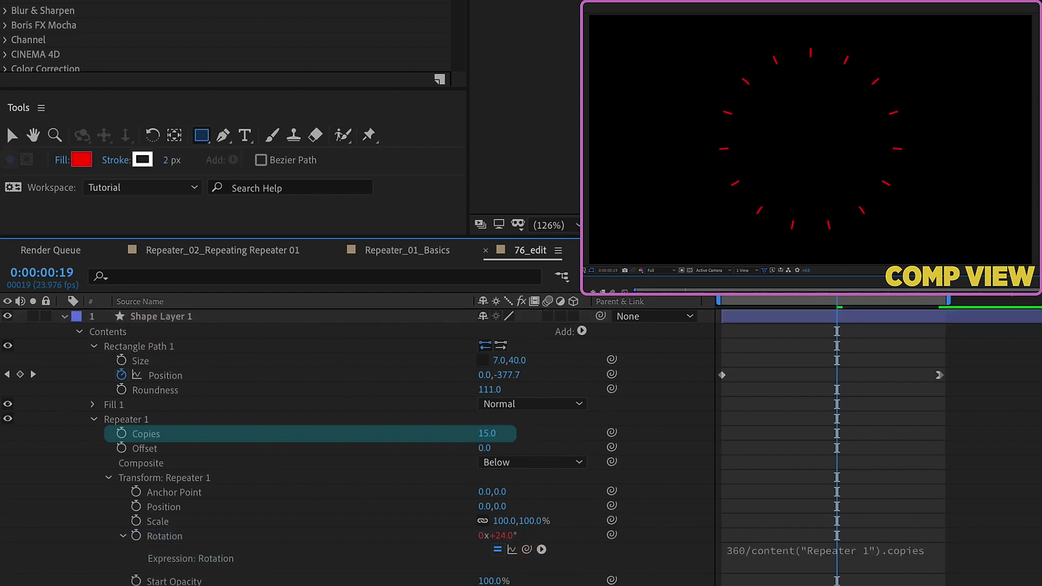
pyautogui.click(487, 433)
pyautogui.write('8')
pyautogui.press('Return')
pyautogui.click(487, 433)
pyautogui.write('10')
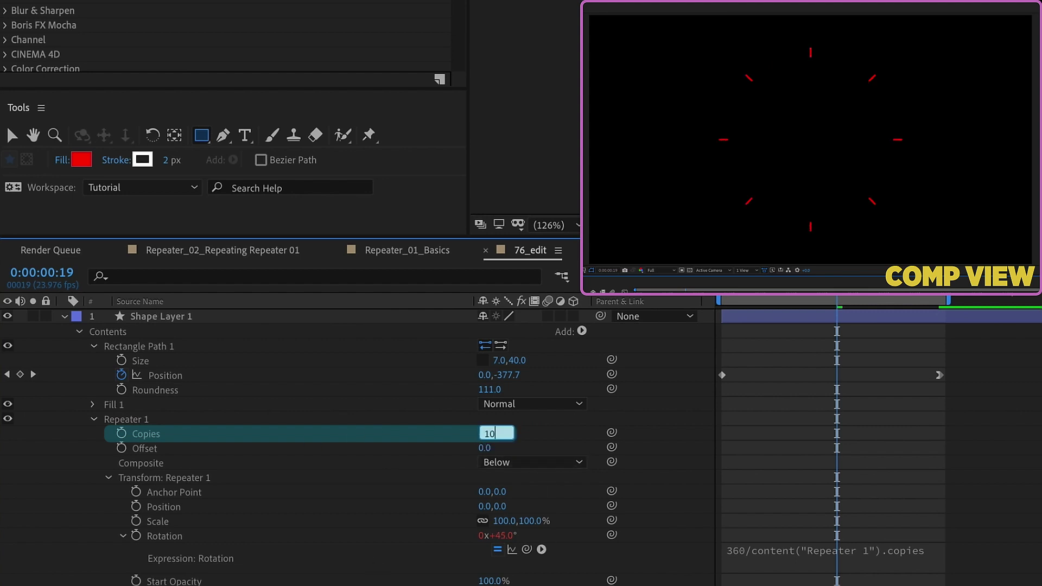
pyautogui.press('Return')
pyautogui.click(487, 433)
pyautogui.write('20')
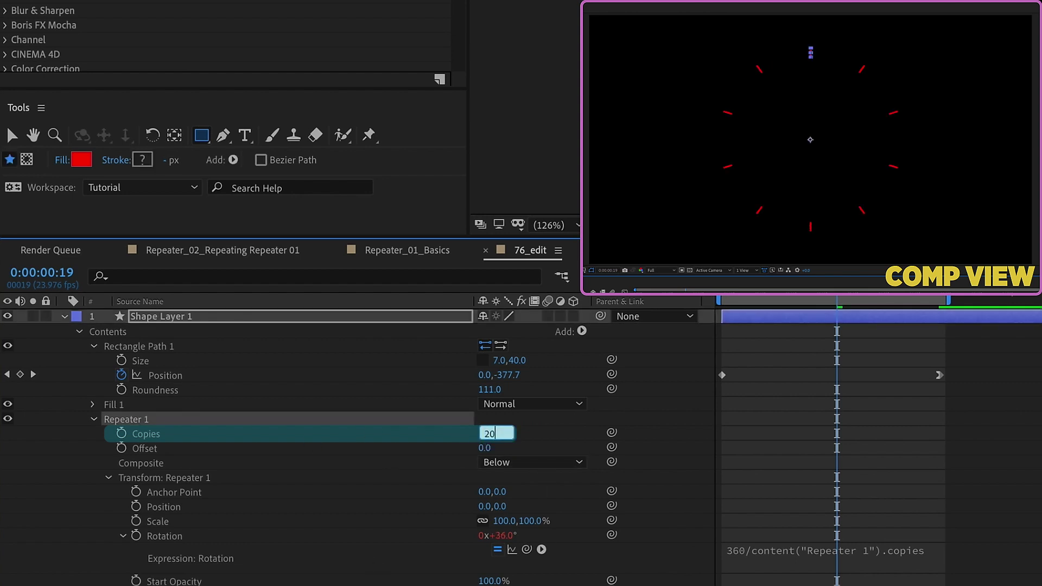
pyautogui.press('Return')
pyautogui.hotkey('ctrl', 'shift', 'a')
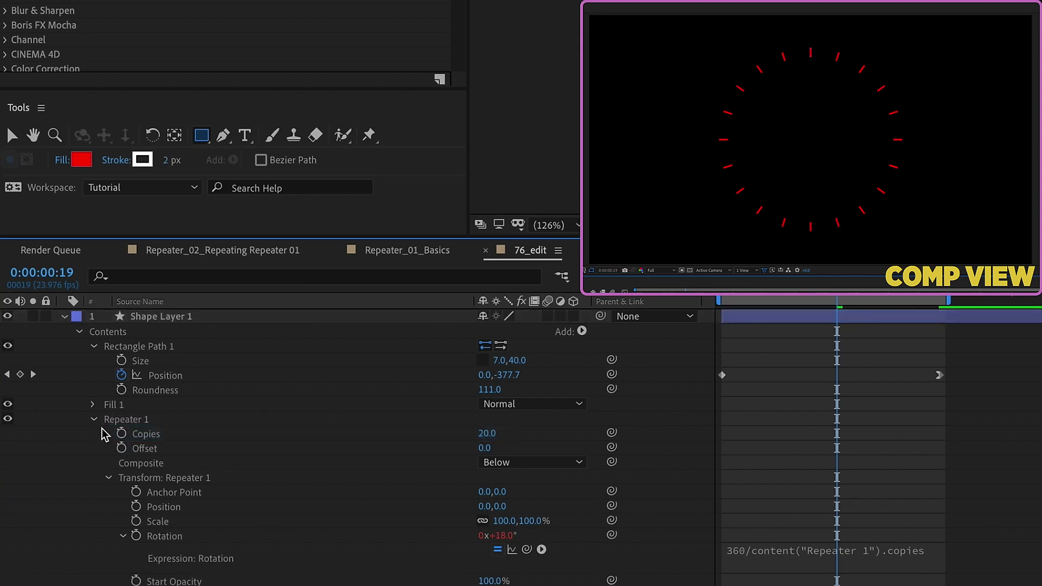
pyautogui.click(93, 419)
# Add an empty Group 1 to the shape layer contents
pyautogui.click(94, 346)
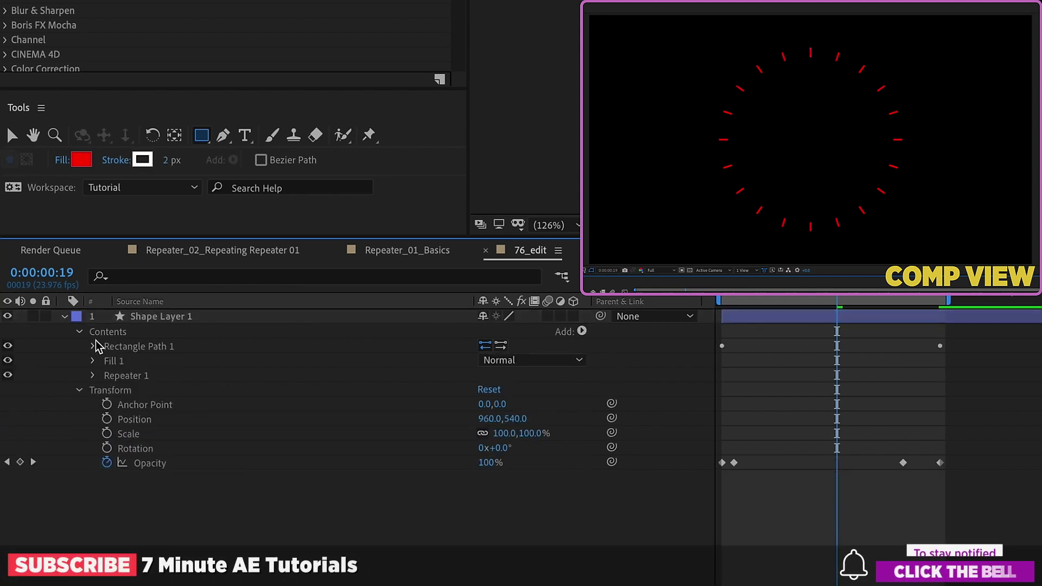
pyautogui.click(115, 332)
pyautogui.click(582, 332)
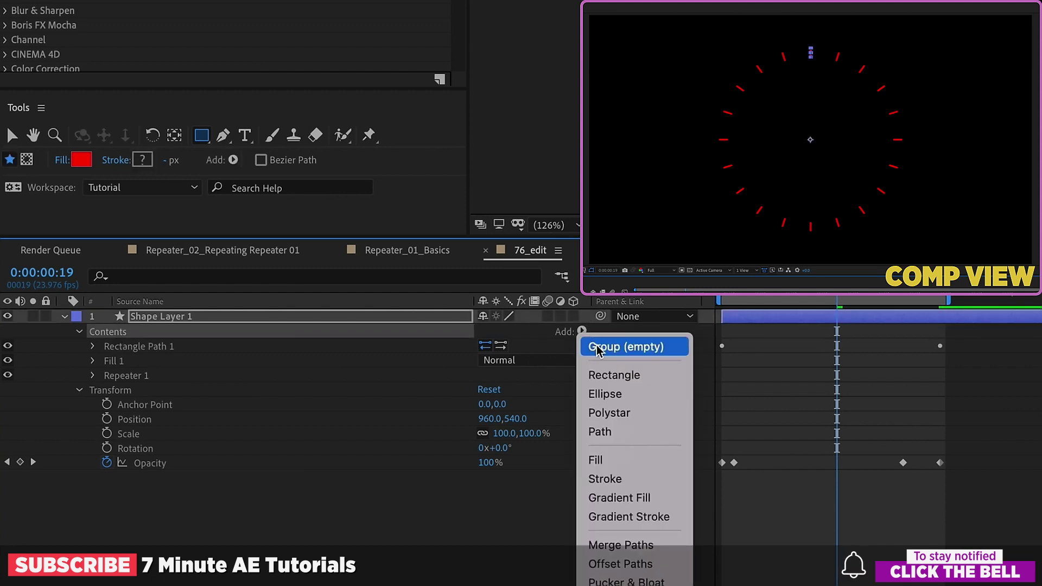
pyautogui.click(122, 347)
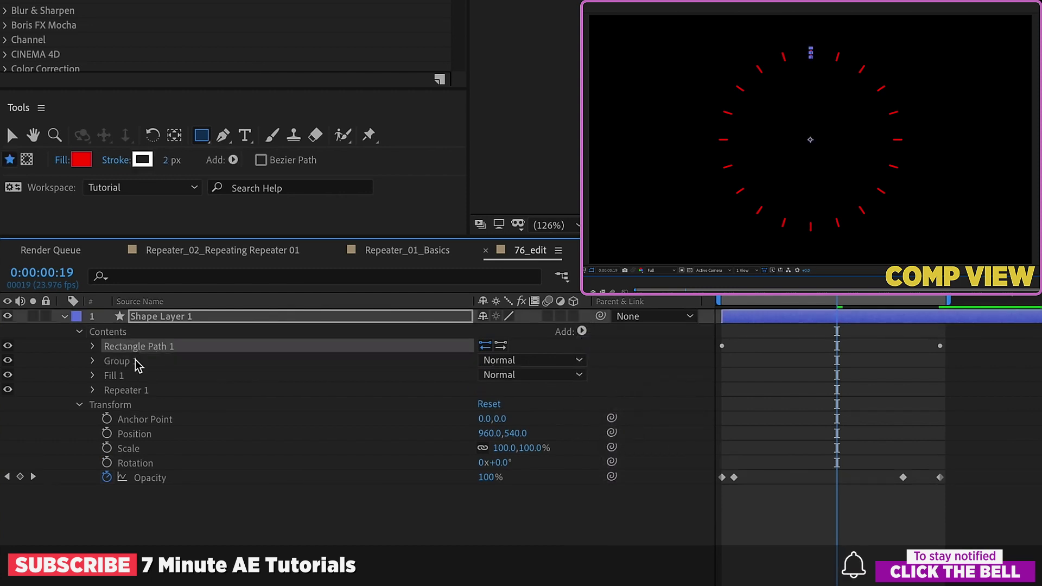
# Move Rectangle Path 1, Fill 1 and Repeater 1 into Group 1
pyautogui.keyDown('ctrl'); pyautogui.click(122, 376); pyautogui.keyUp('ctrl')
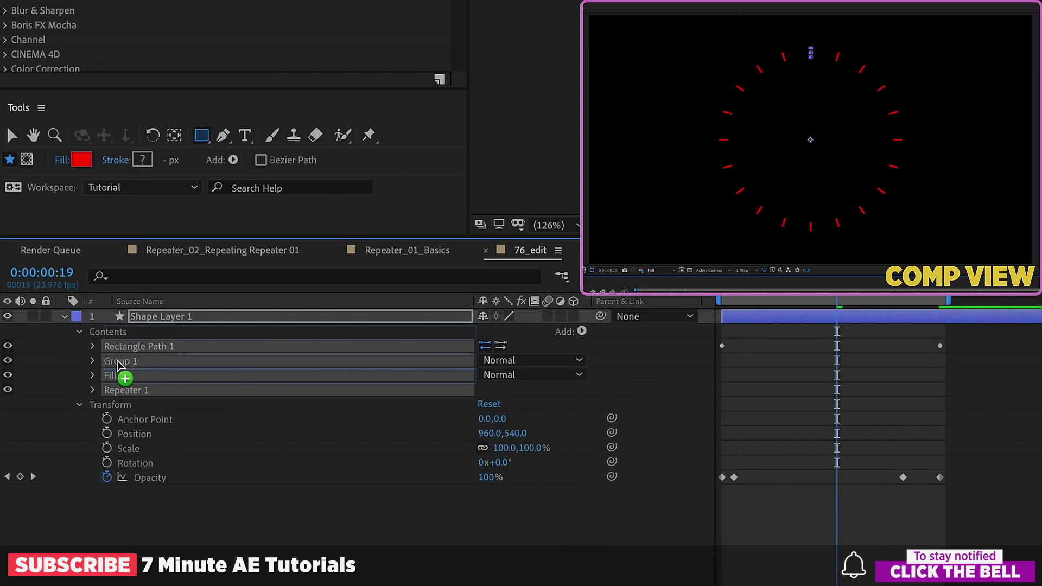
pyautogui.moveTo(117, 380); pyautogui.dragTo(96, 361)
pyautogui.click(93, 347)
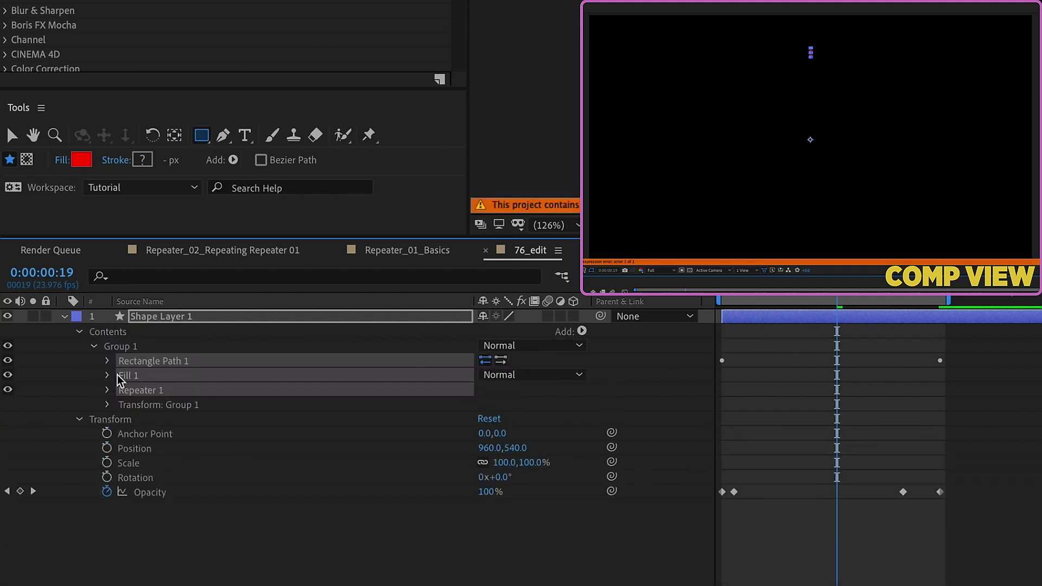
pyautogui.click(109, 390)
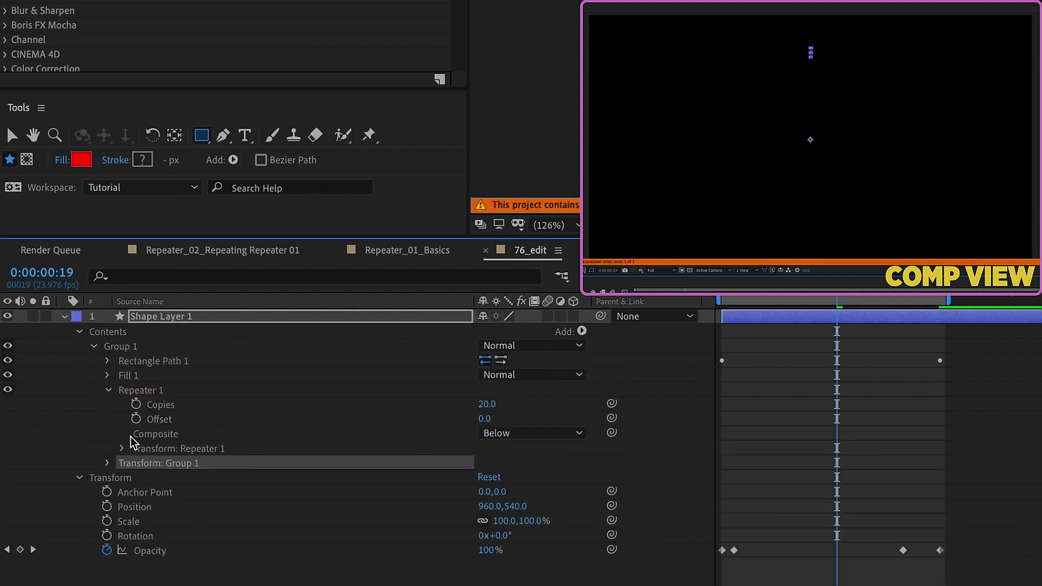
pyautogui.click(122, 448)
# Relink the Rotation expression to 360/Group 1's Copies and set Copies to 12
pyautogui.click(740, 518)
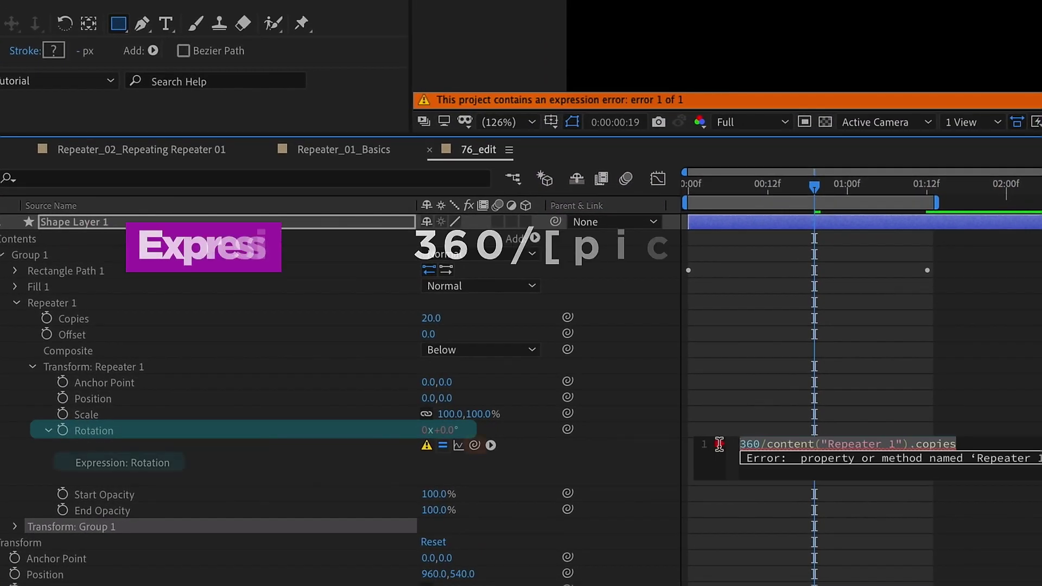
pyautogui.write('360')
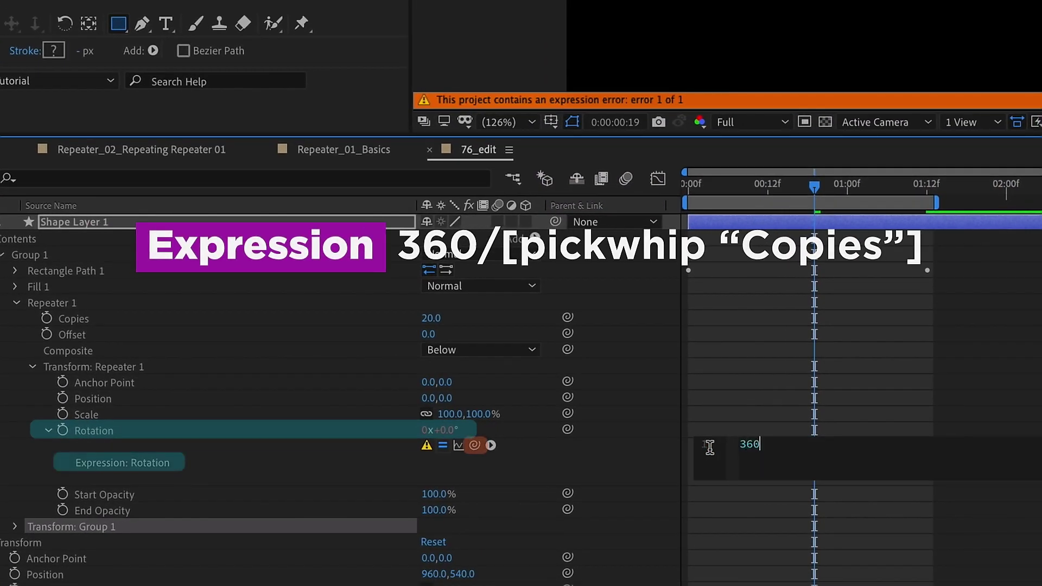
pyautogui.write('/')
pyautogui.moveTo(475, 445); pyautogui.dragTo(73, 318)
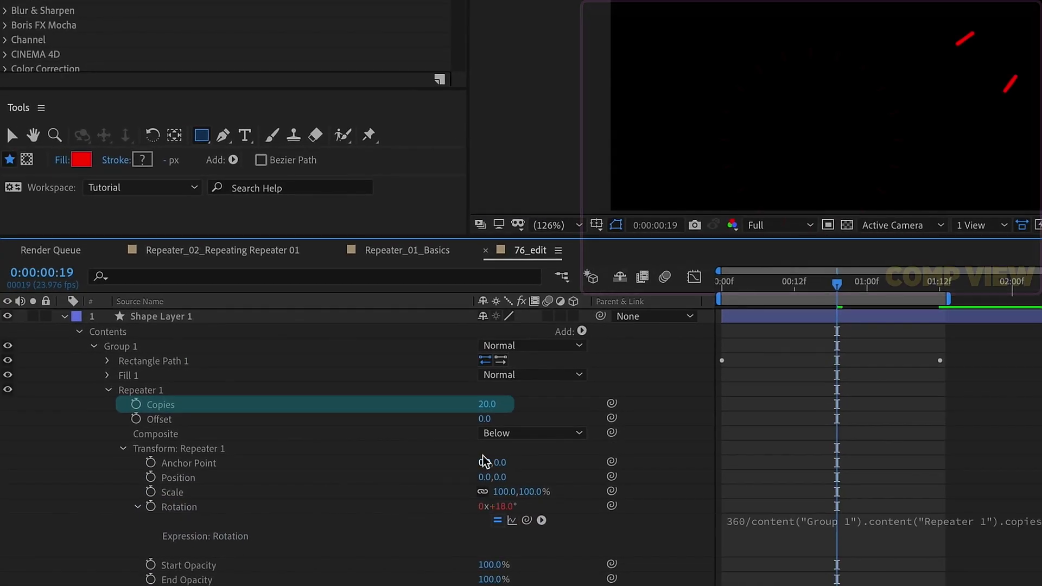
pyautogui.click(490, 402)
pyautogui.write('5')
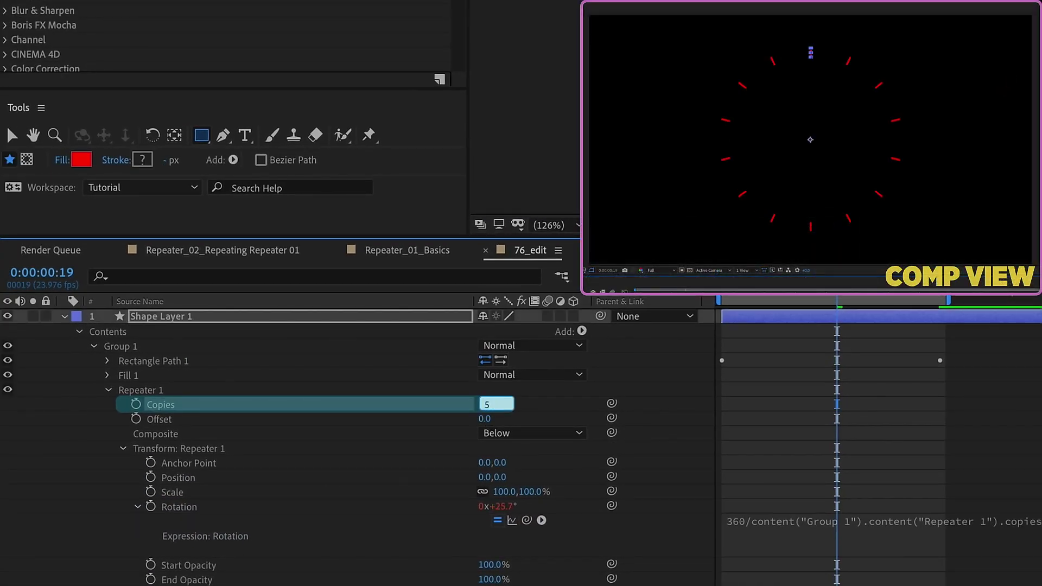
pyautogui.press('Return')
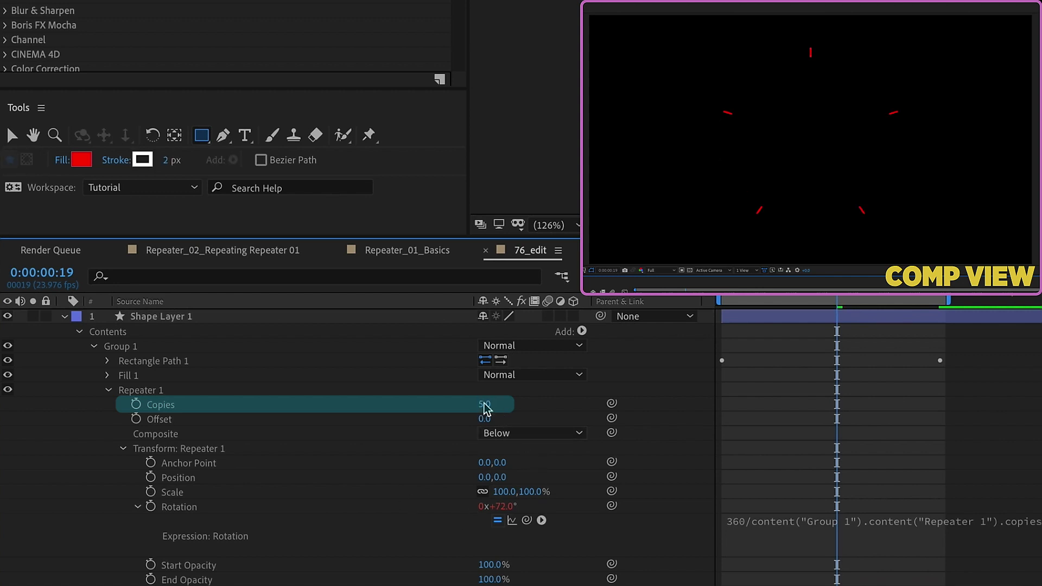
pyautogui.click(484, 405)
pyautogui.write('12')
pyautogui.press('Return')
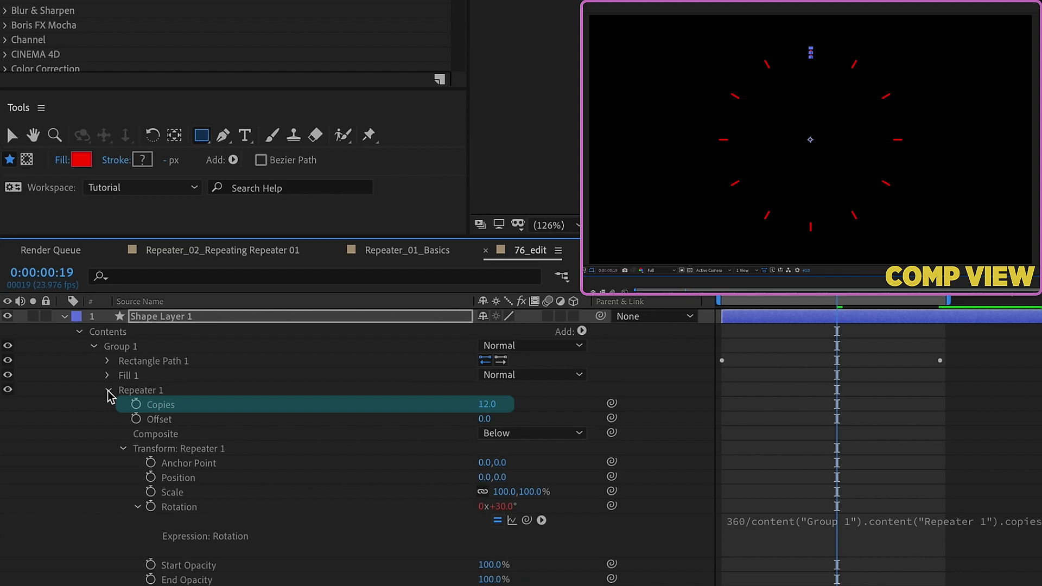
pyautogui.click(106, 361)
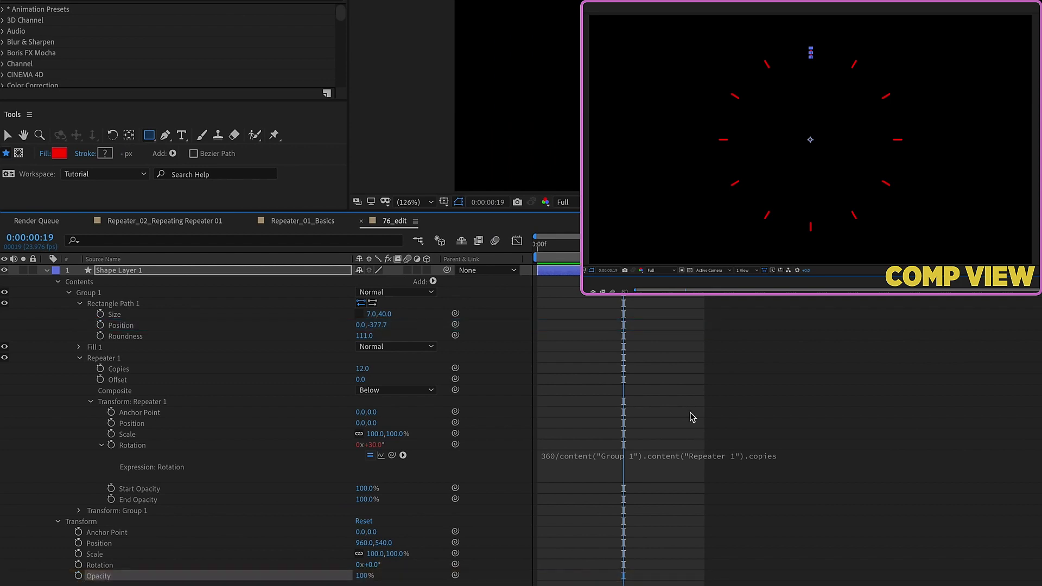
# Set Rectangle Path 1 Size to 40,40 and Roundness to 0
pyautogui.click(371, 315)
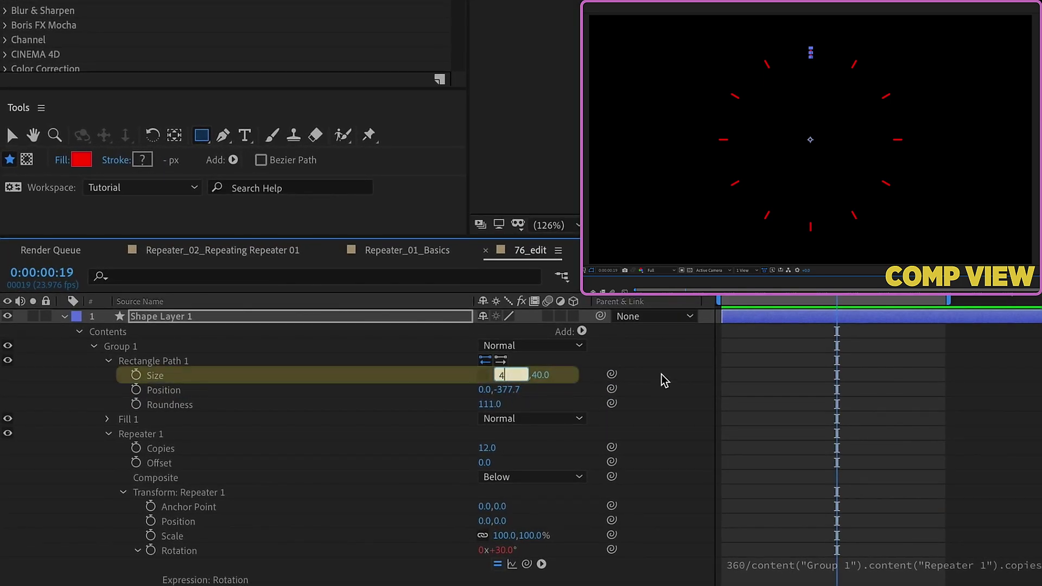
pyautogui.write('40')
pyautogui.press('Return')
pyautogui.click(486, 389)
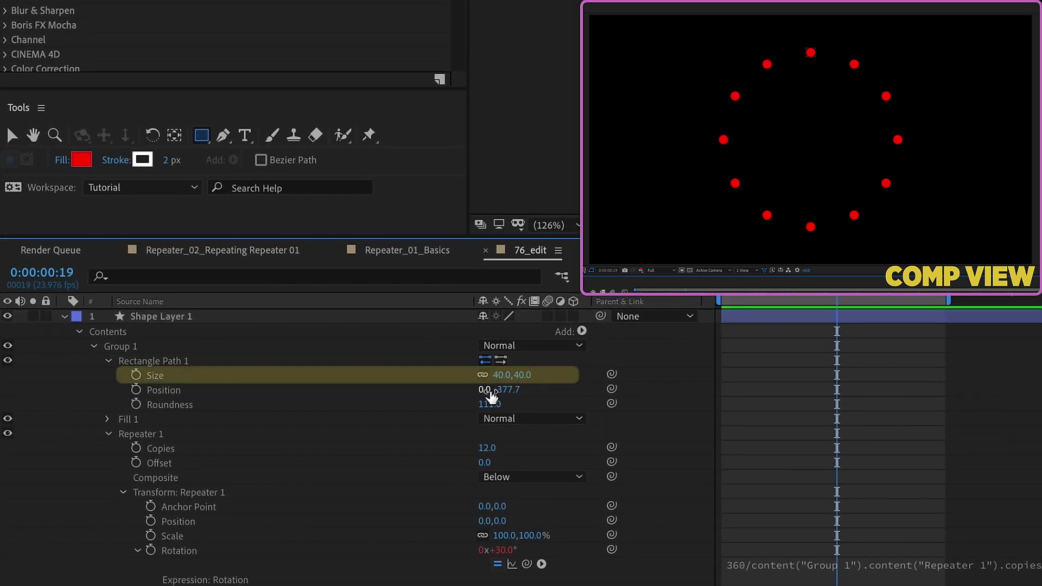
pyautogui.click(487, 389)
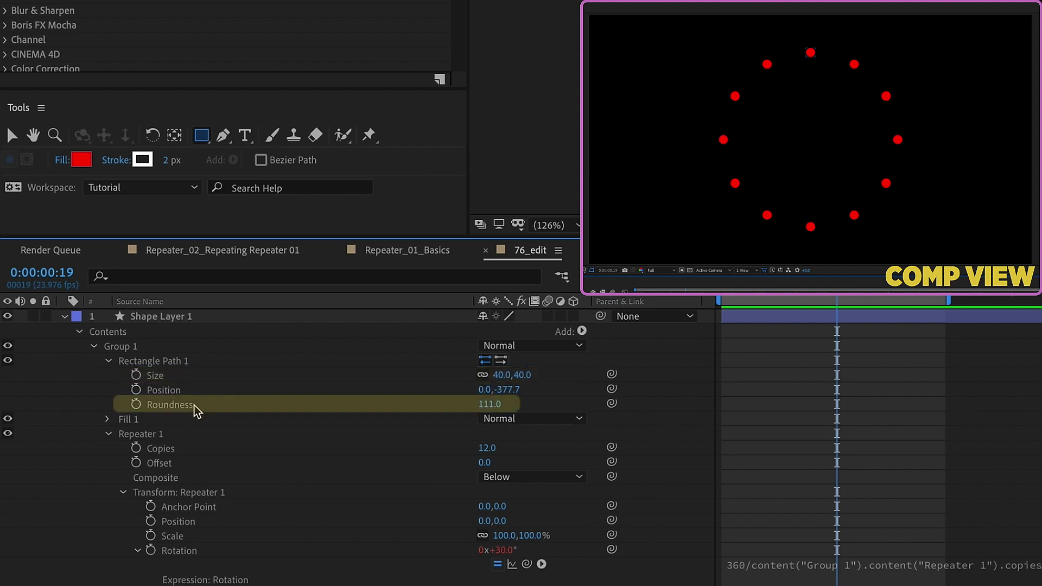
pyautogui.click(492, 405)
pyautogui.write('0')
pyautogui.press('Return')
pyautogui.click(108, 361)
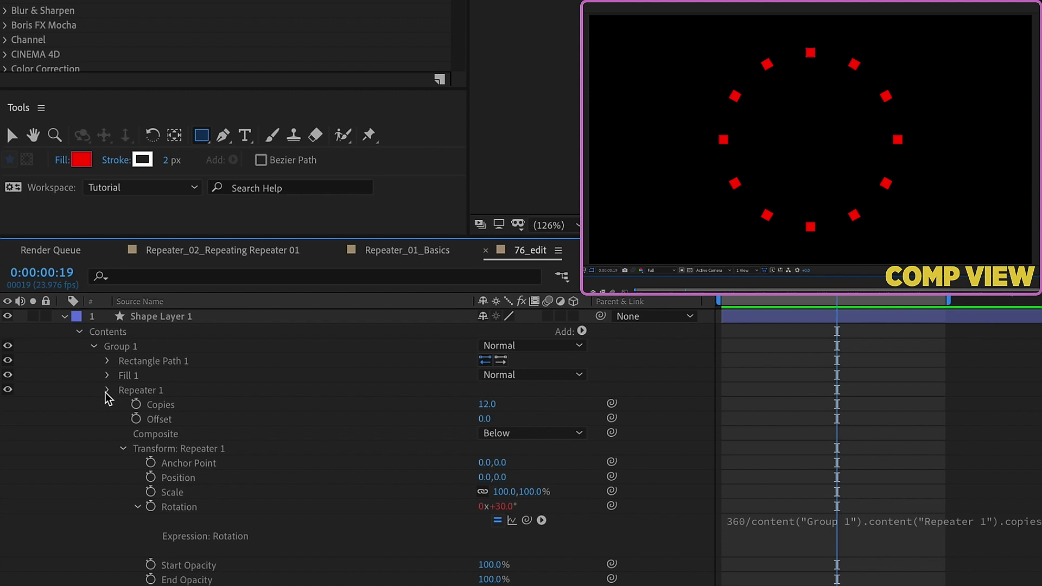
pyautogui.click(107, 390)
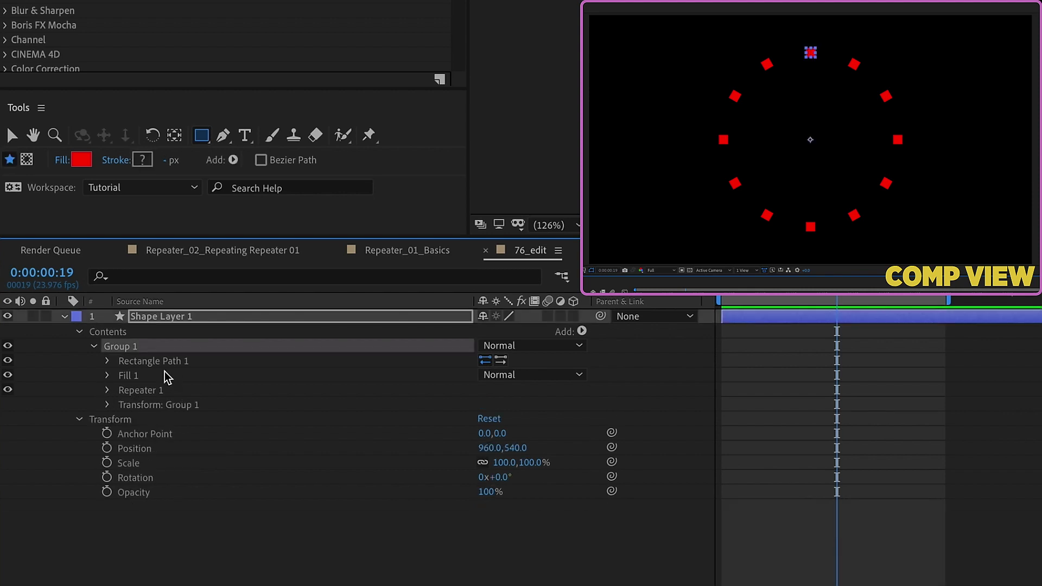
# Move the shapes back out of Group 1 and delete the empty group
pyautogui.moveTo(133, 356); pyautogui.dragTo(122, 330)
pyautogui.click(123, 346)
pyautogui.press('Delete')
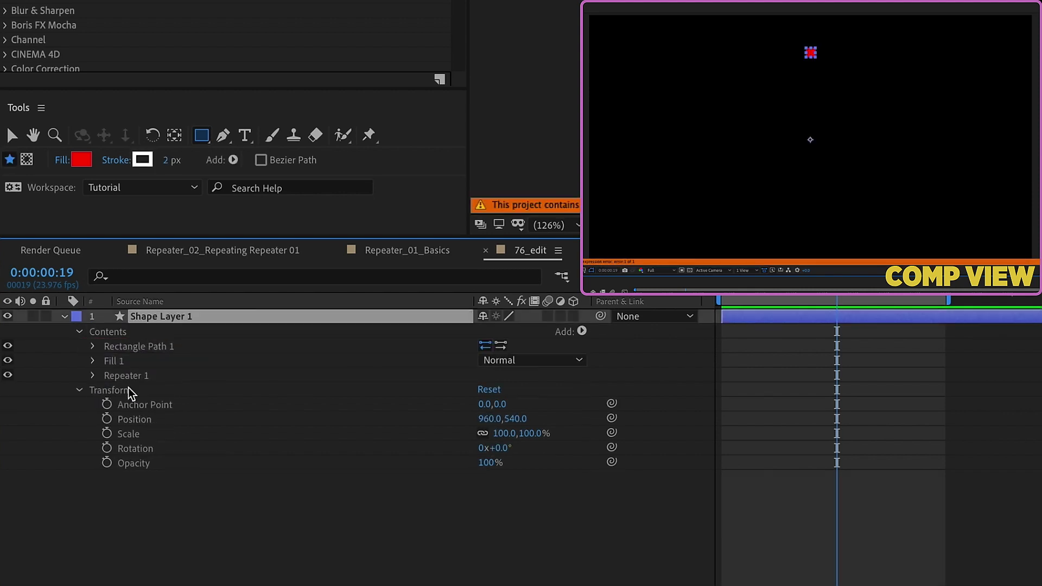
# Link the Repeater 1 Rotation expression to 360/content("Repeater 1").copies
pyautogui.click(92, 375)
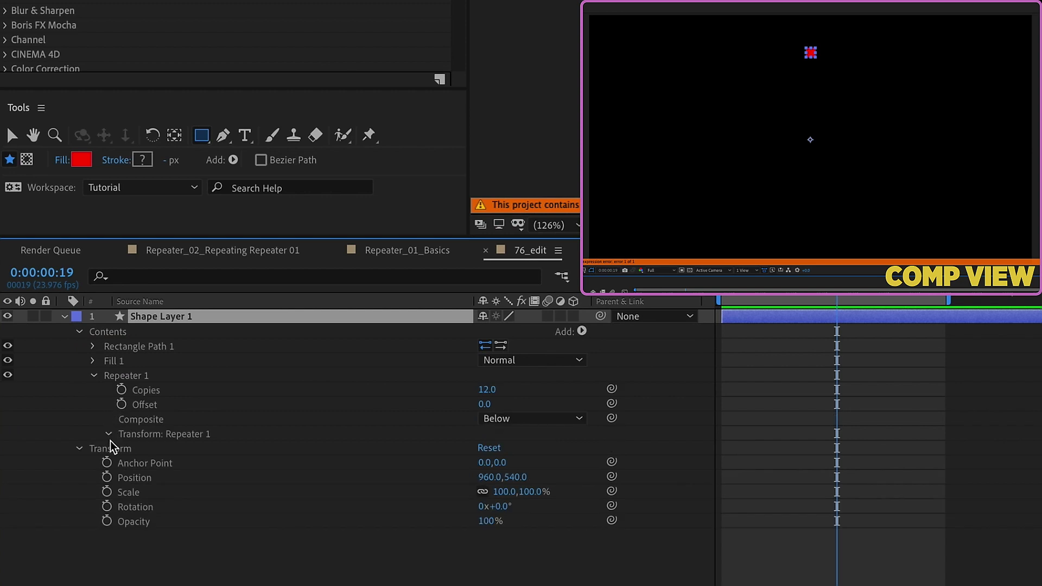
pyautogui.click(110, 439)
pyautogui.keyDown('alt'); pyautogui.click(137, 492); pyautogui.keyUp('alt')
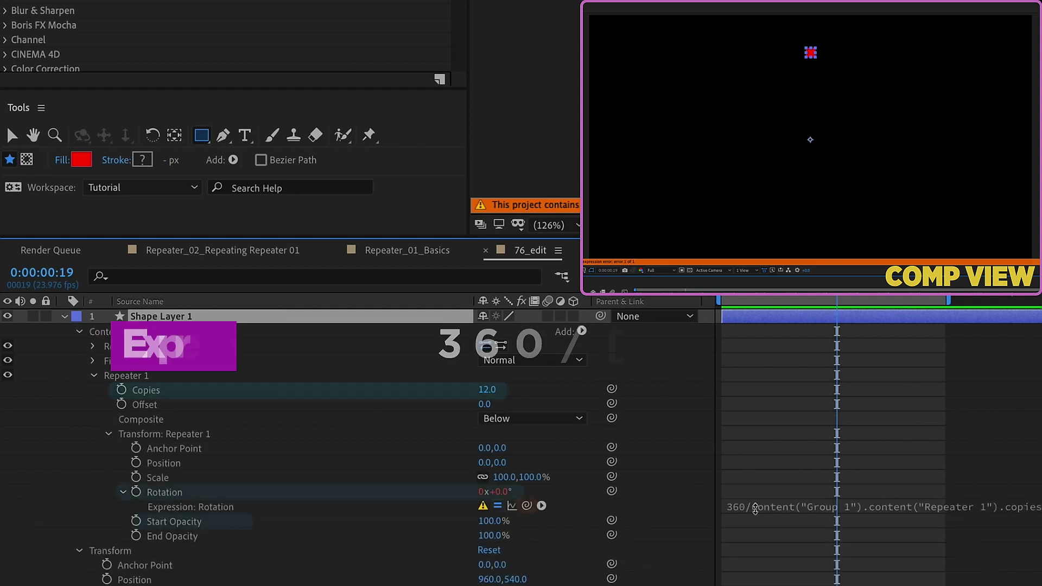
pyautogui.write('360/')
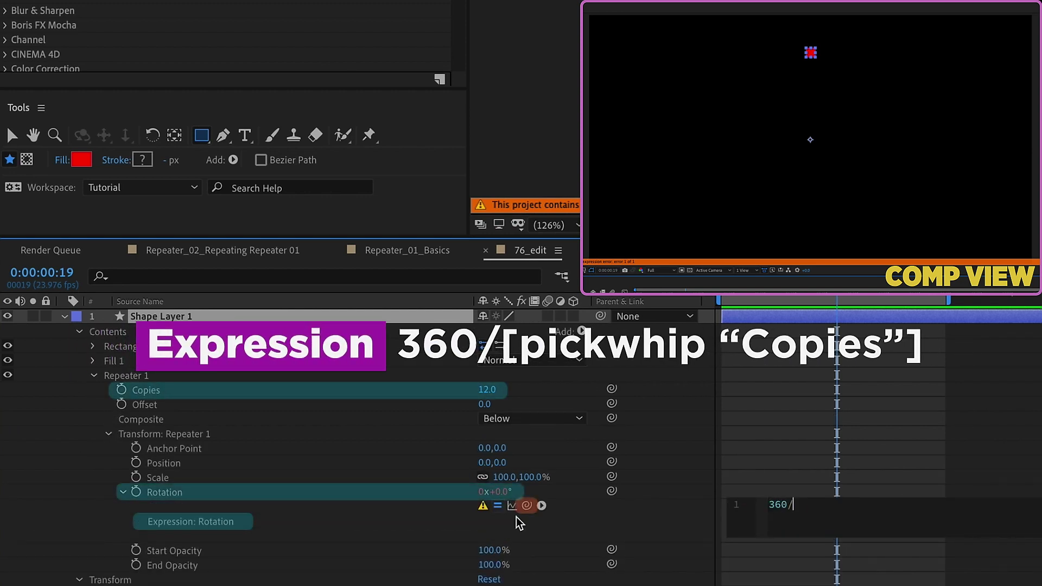
pyautogui.moveTo(525, 506); pyautogui.dragTo(237, 392)
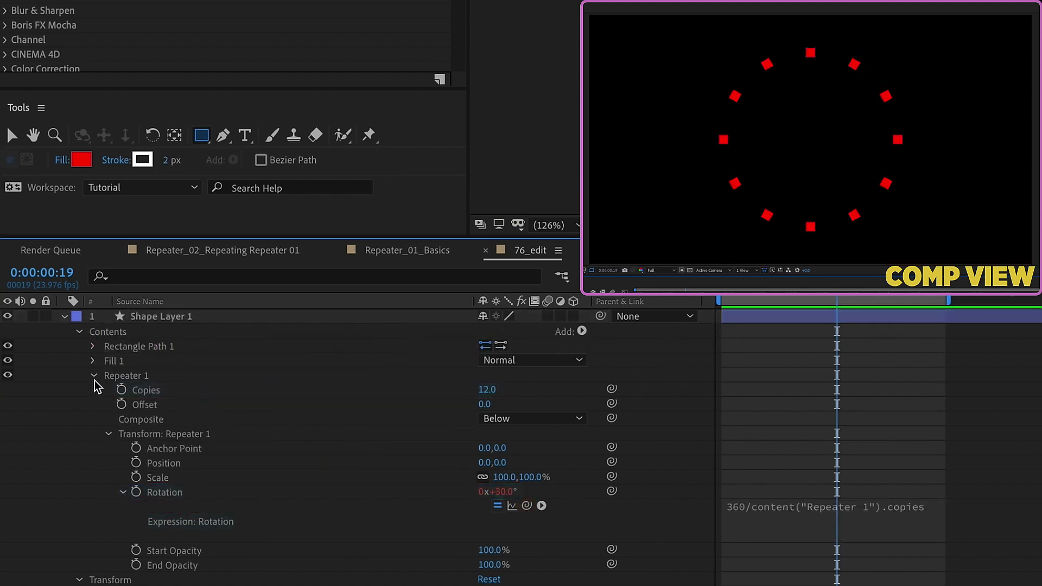
pyautogui.click(94, 377)
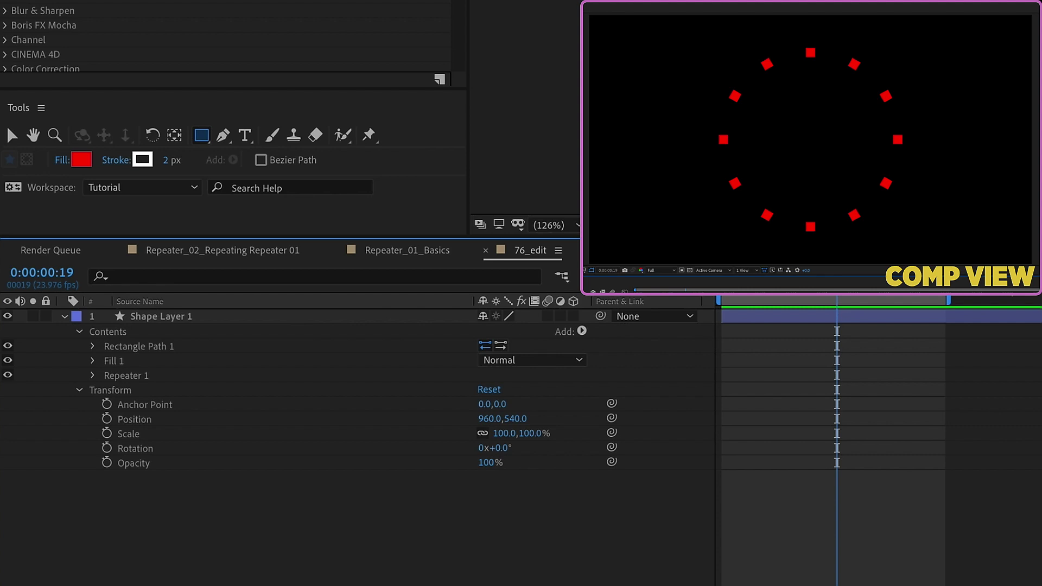
# Add Ellipse Path 1 to Shape Layer 1 and move it below Repeater 1
pyautogui.click(582, 332)
pyautogui.click(605, 394)
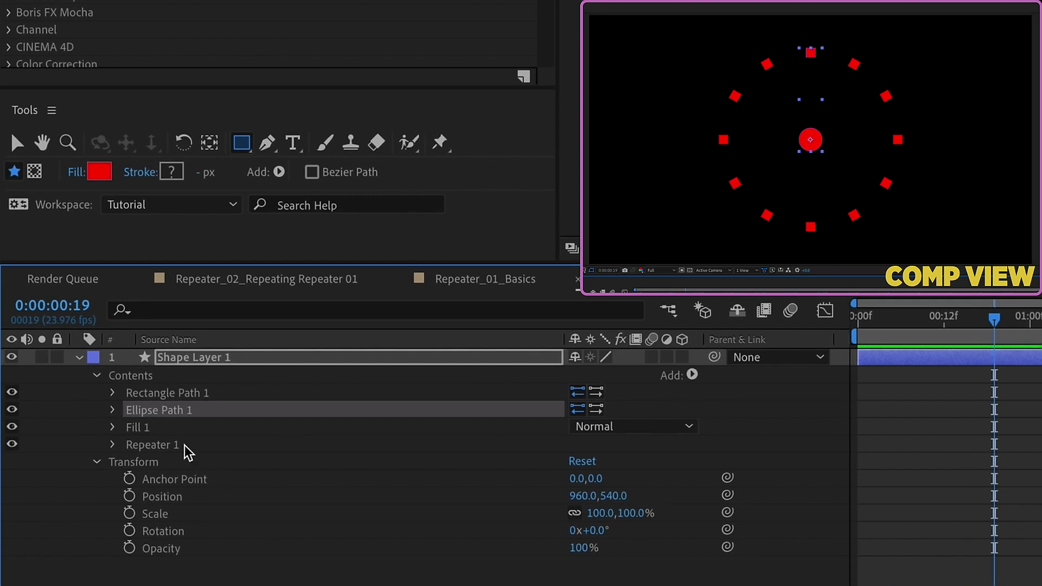
pyautogui.click(154, 446)
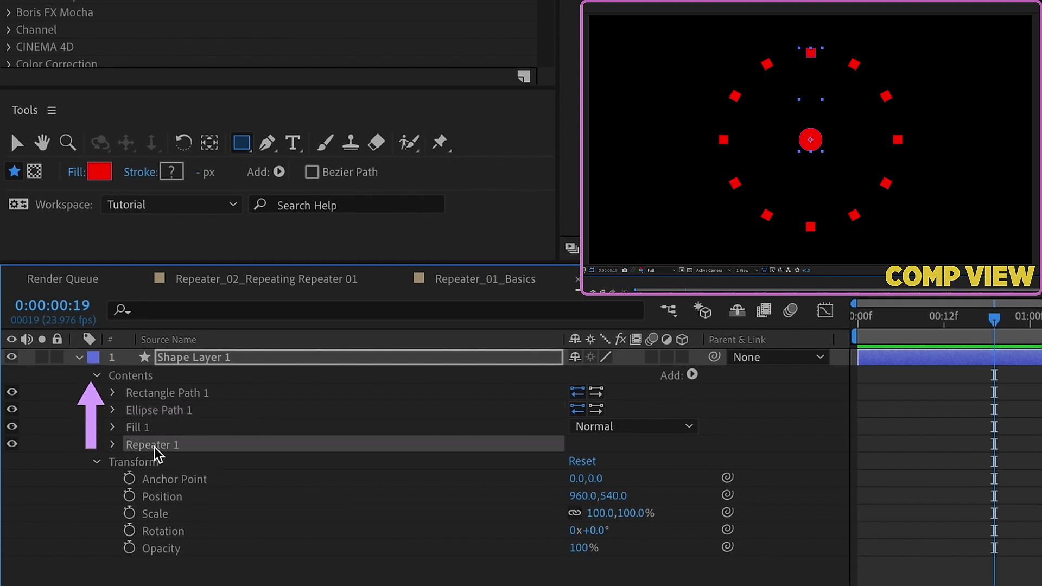
pyautogui.click(155, 430)
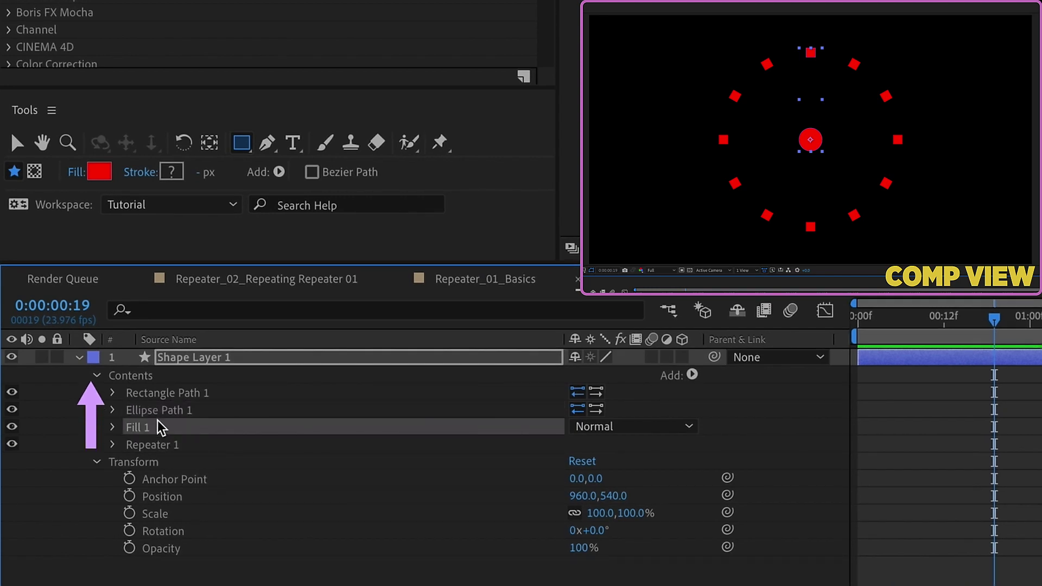
pyautogui.click(163, 412)
pyautogui.click(176, 394)
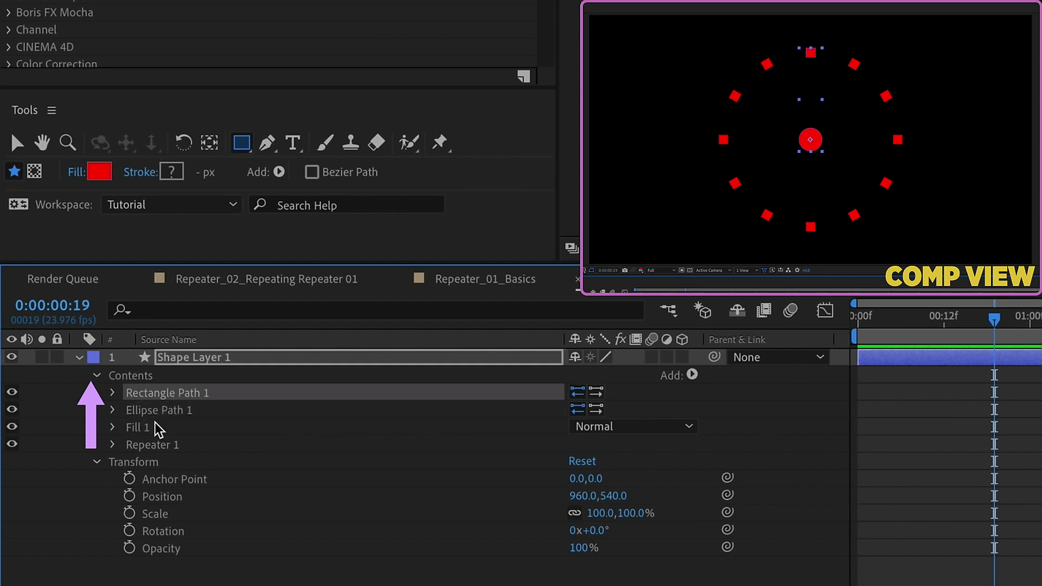
pyautogui.moveTo(162, 419); pyautogui.dragTo(136, 398)
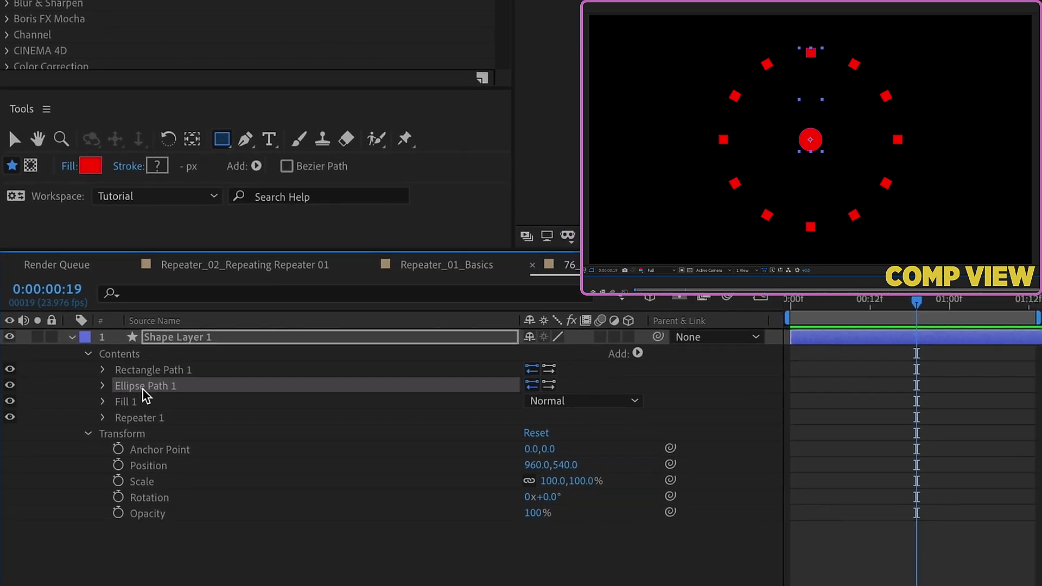
# Add Stroke 1 and place it below Ellipse Path 1
pyautogui.click(582, 332)
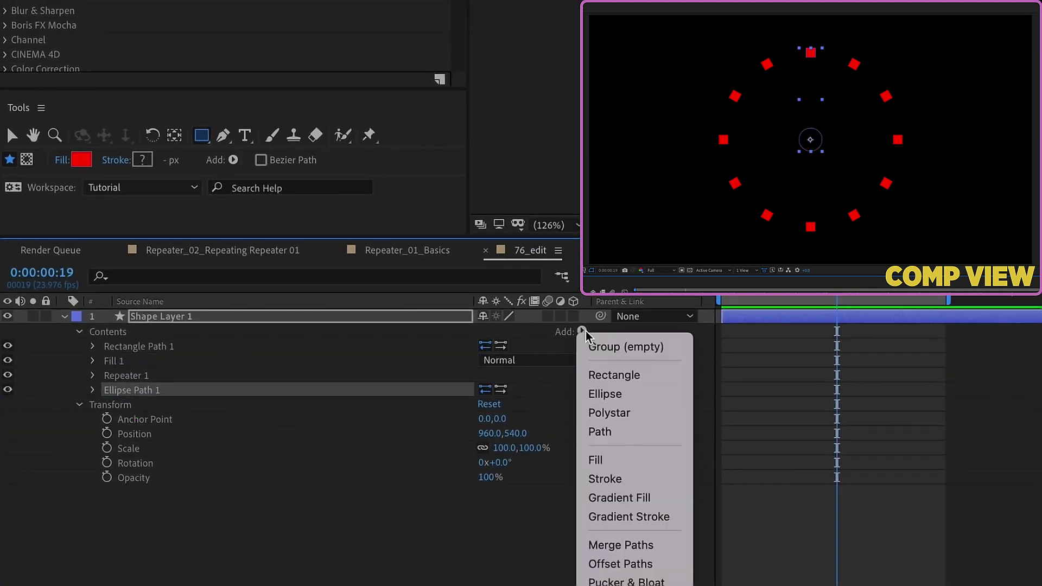
pyautogui.click(607, 479)
pyautogui.moveTo(122, 361); pyautogui.dragTo(131, 417)
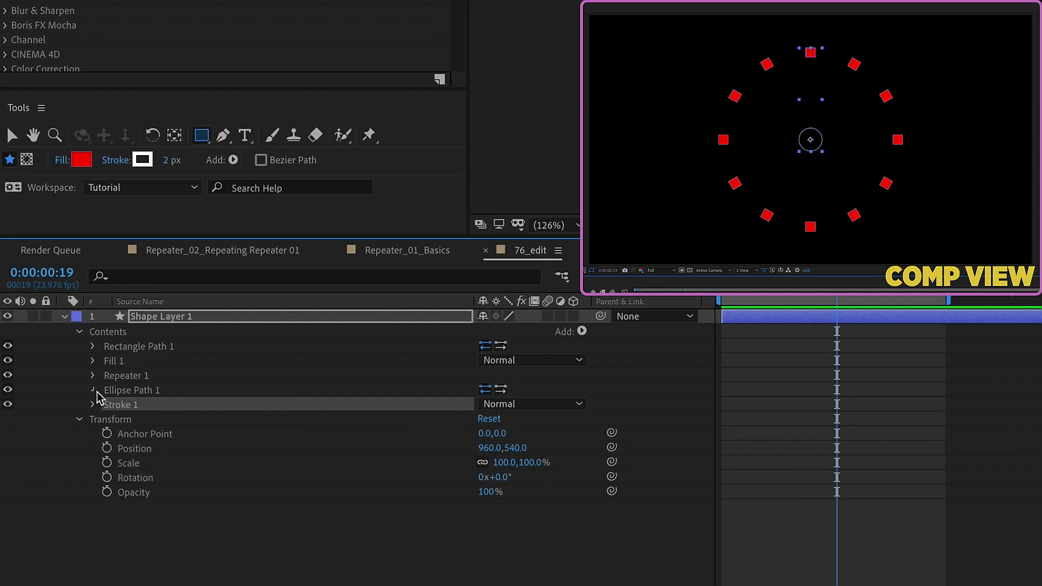
# Scrub the ellipse Size to 748 and the stroke width to 45 px
pyautogui.click(95, 391)
pyautogui.moveTo(508, 404)
pyautogui.mouseDown()
pyautogui.moveTo(643, 388)
pyautogui.moveTo(966, 306)
pyautogui.mouseUp()
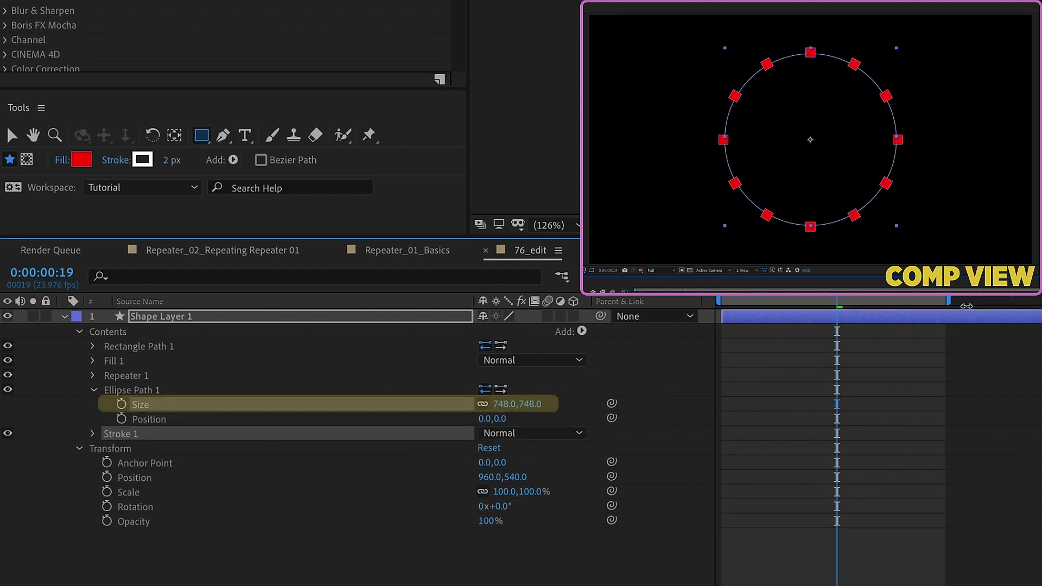
pyautogui.moveTo(175, 167); pyautogui.dragTo(203, 162)
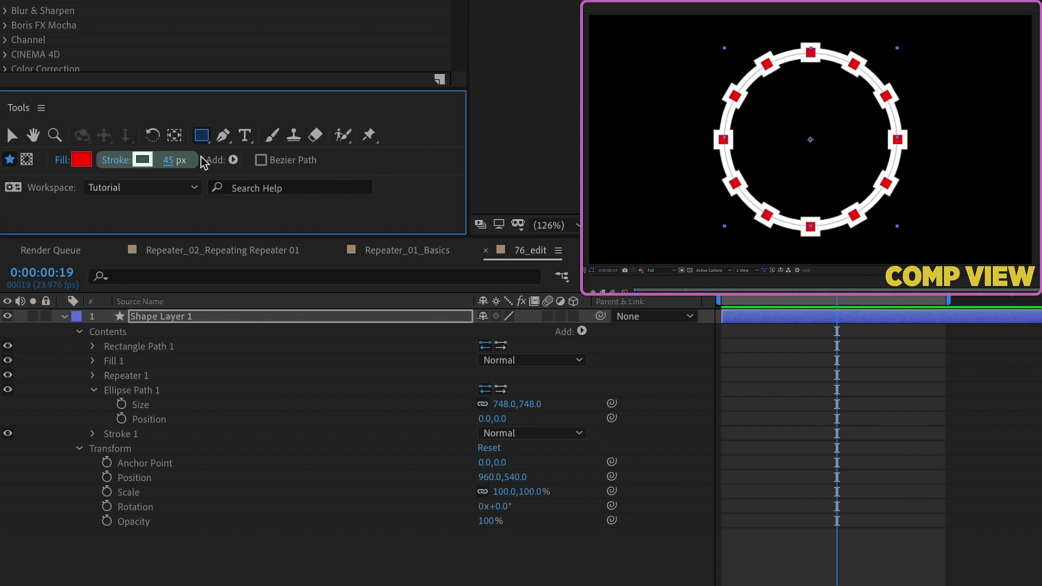
pyautogui.click(94, 390)
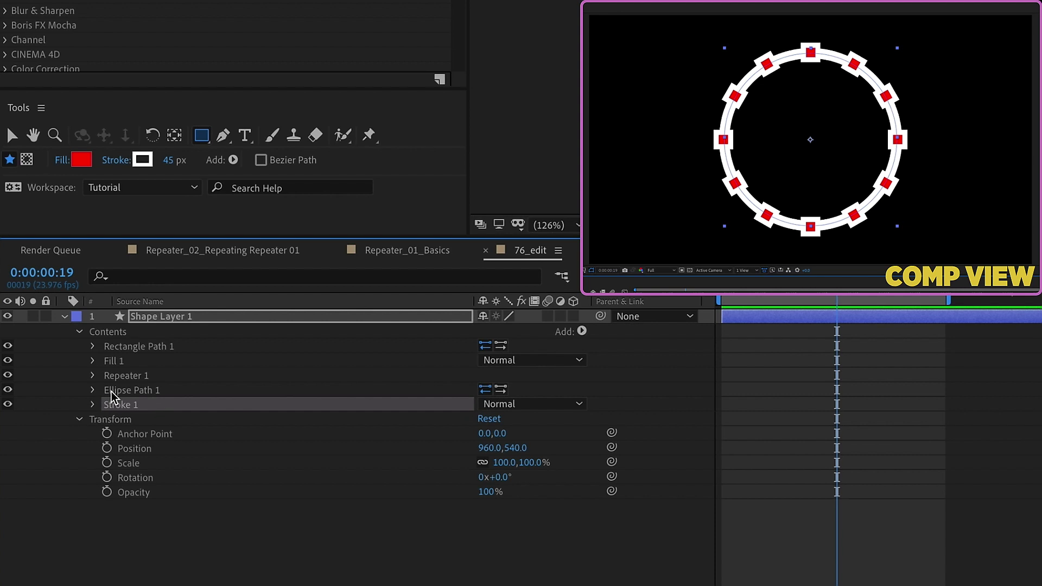
pyautogui.click(52, 418)
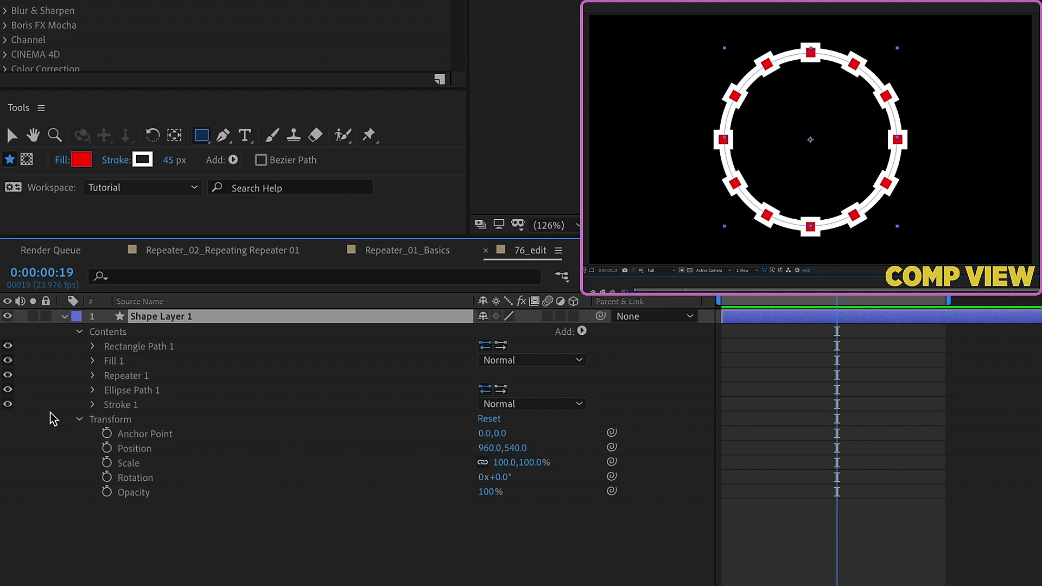
# Hide Stroke 1 and Ellipse Path 1, and set the layer Rotation to 2°
pyautogui.click(7, 405)
pyautogui.click(7, 390)
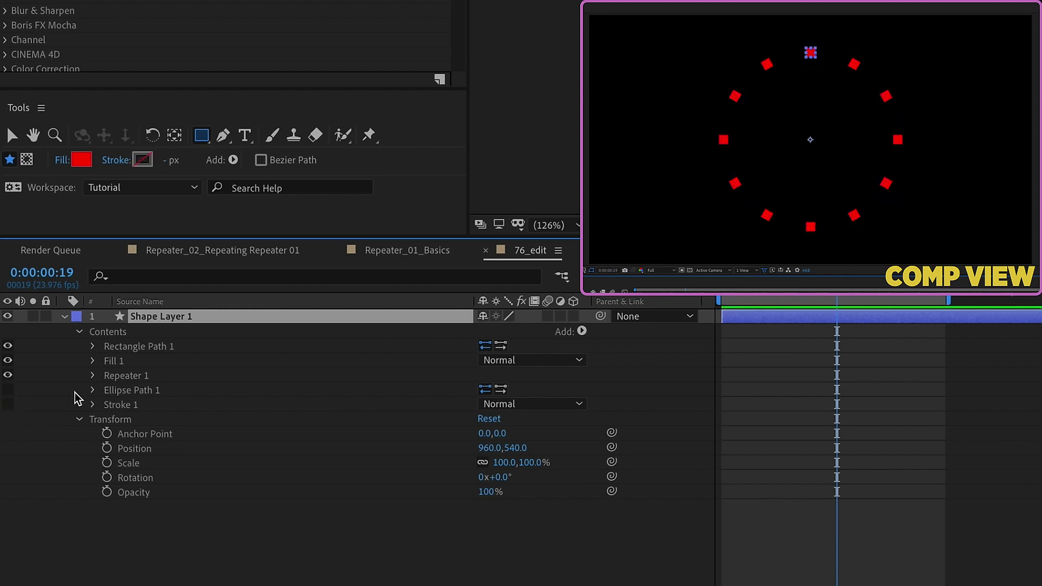
pyautogui.click(105, 361)
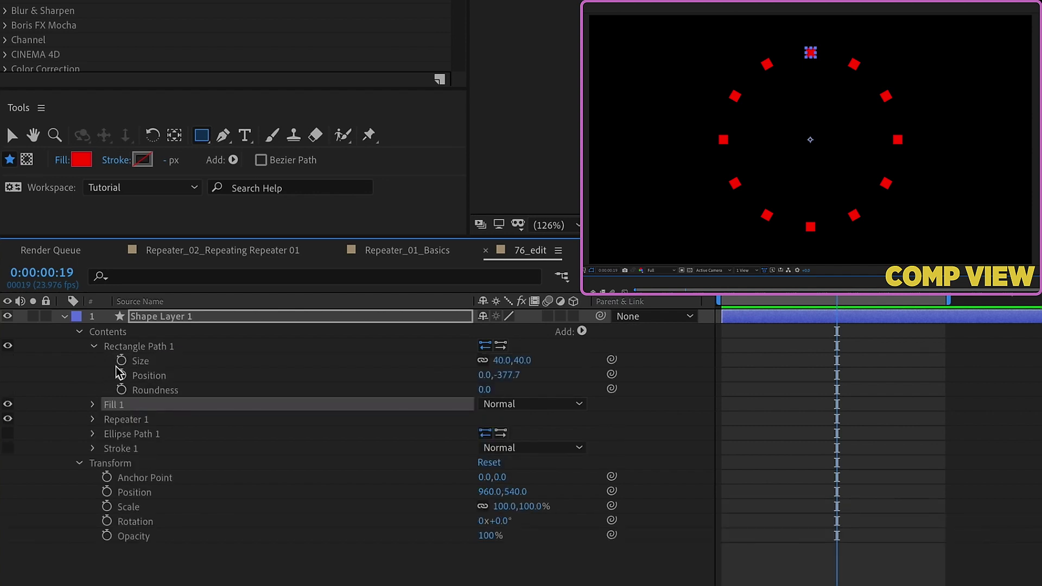
pyautogui.click(143, 522)
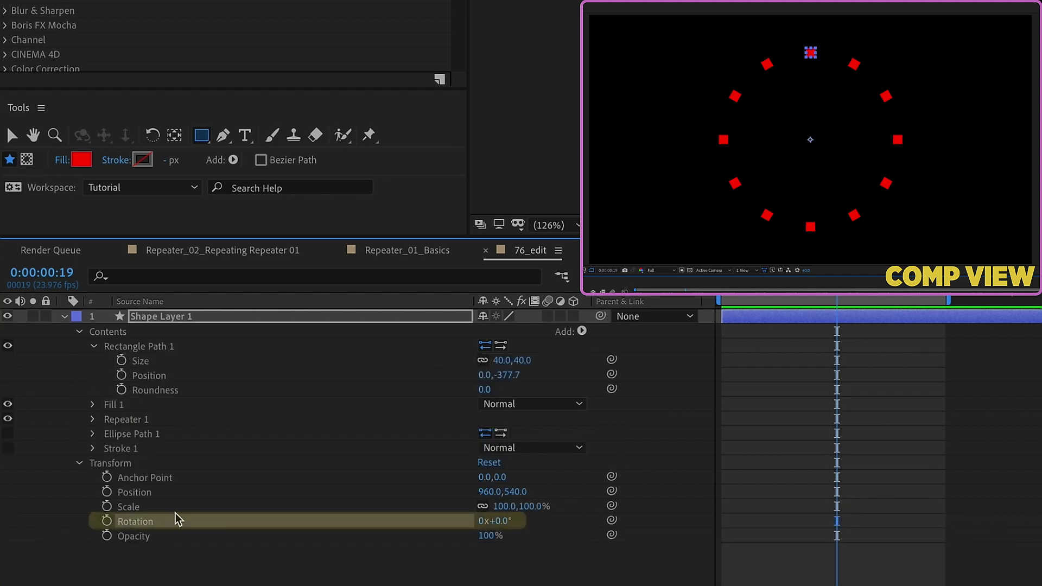
pyautogui.moveTo(496, 521)
pyautogui.mouseDown()
pyautogui.moveTo(511, 520)
pyautogui.moveTo(484, 516)
pyautogui.mouseUp()
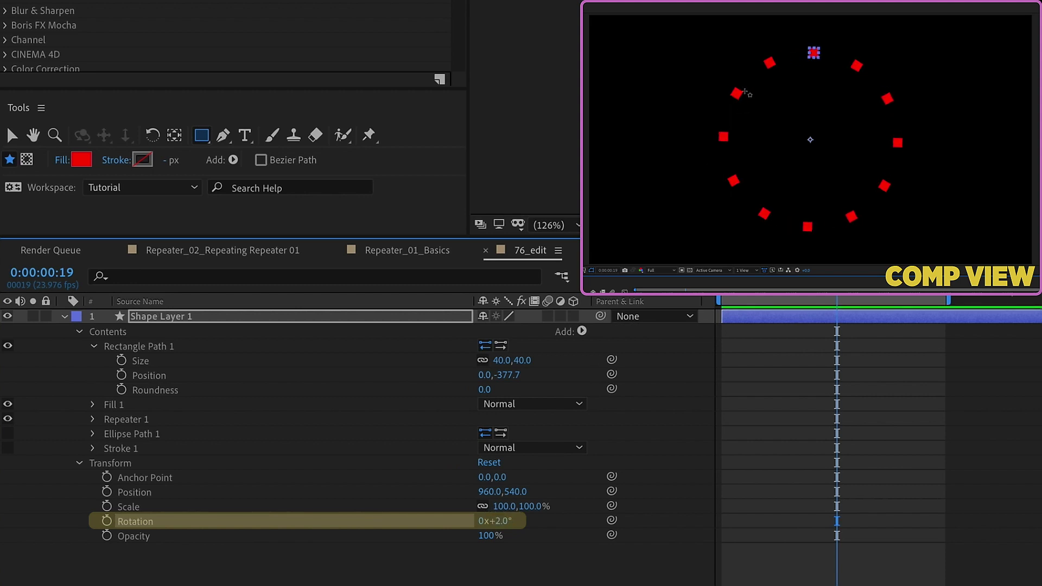
pyautogui.click(96, 347)
# Add Polystar Path 1 under Rectangle Path 1 and set its Position to 0,-356
pyautogui.click(582, 331)
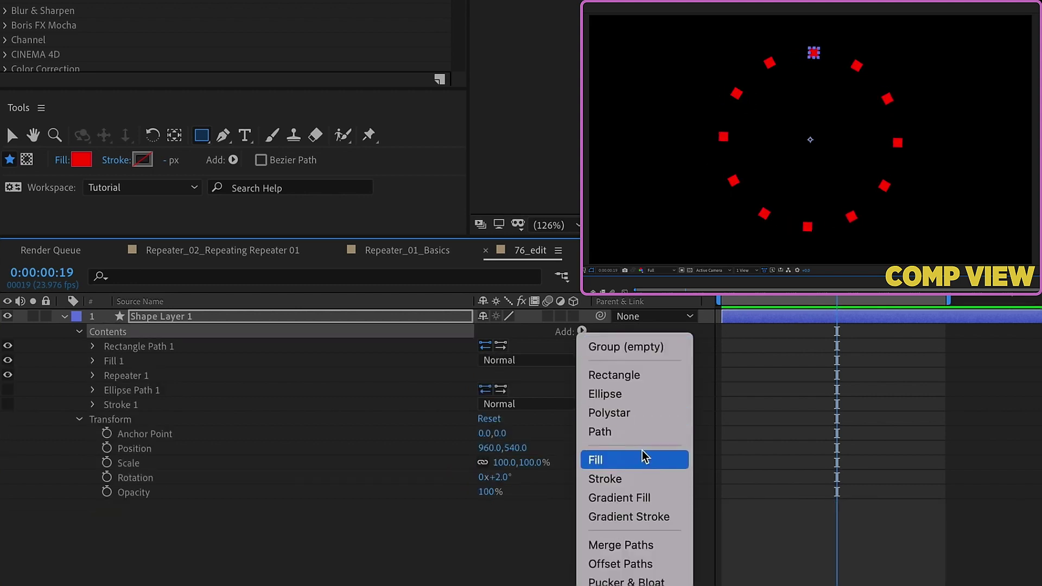
pyautogui.click(636, 416)
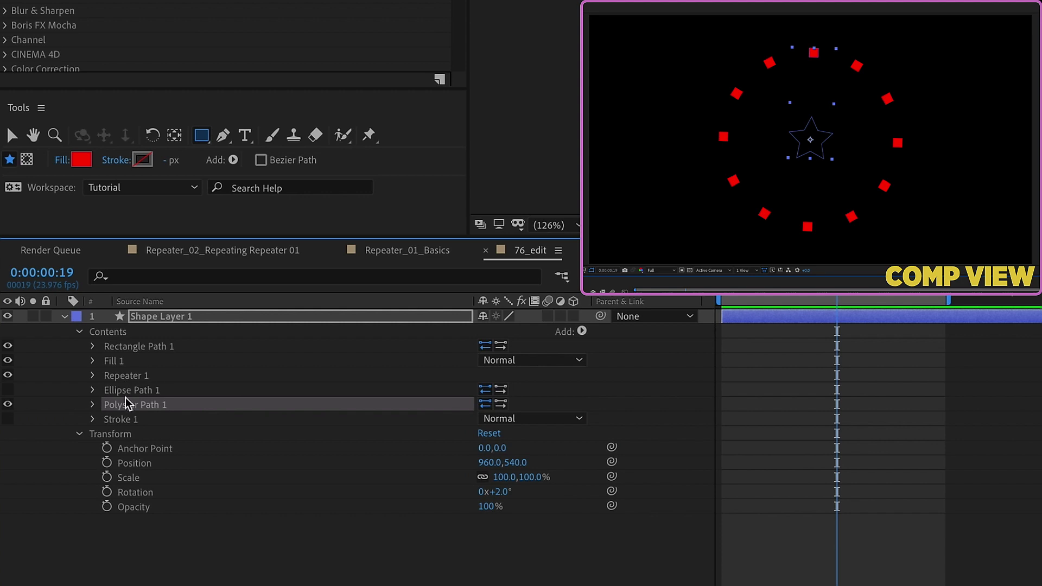
pyautogui.moveTo(127, 404); pyautogui.dragTo(131, 358)
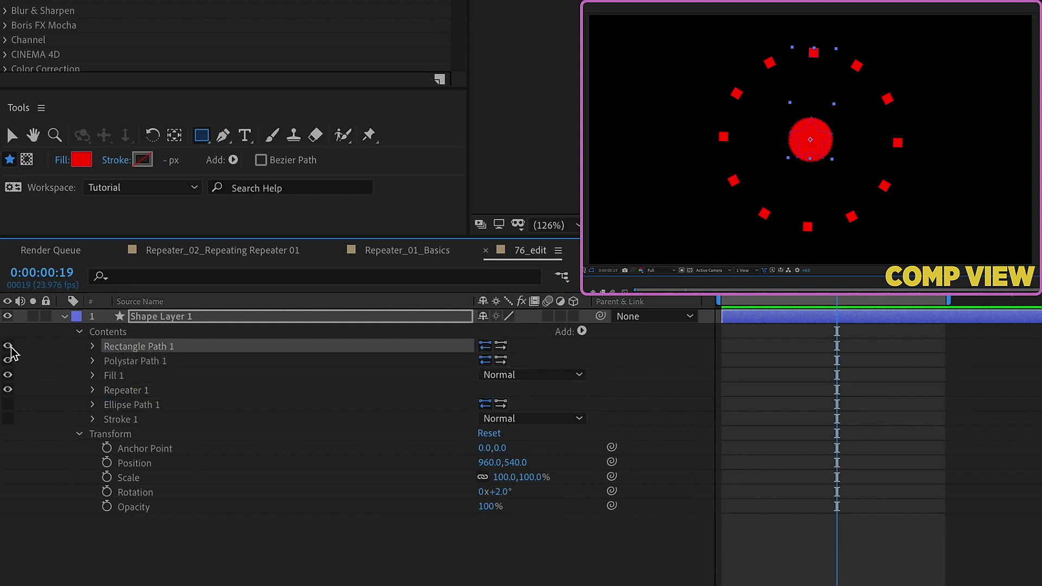
pyautogui.click(94, 361)
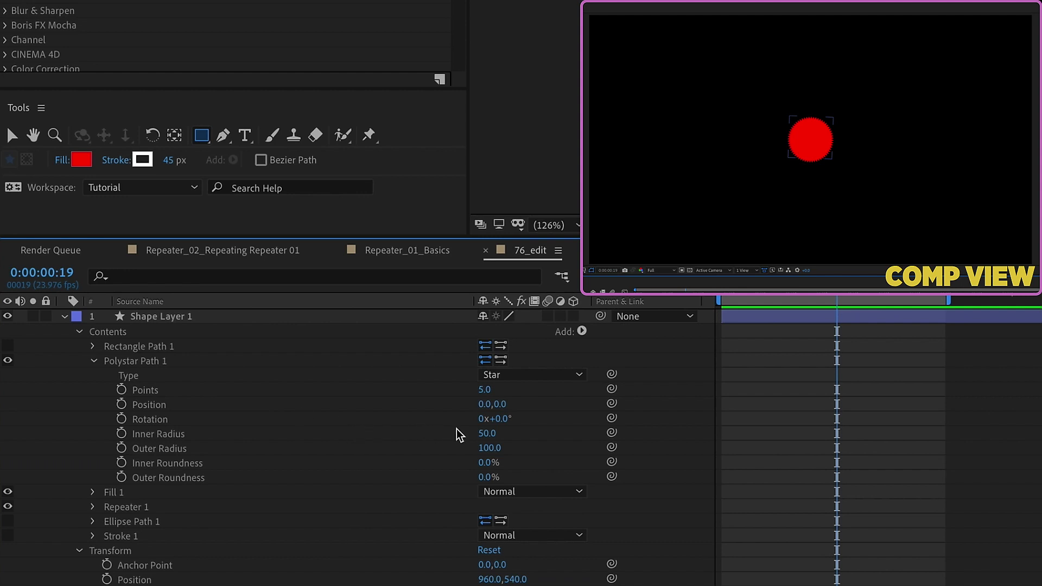
pyautogui.moveTo(501, 405); pyautogui.dragTo(222, 384)
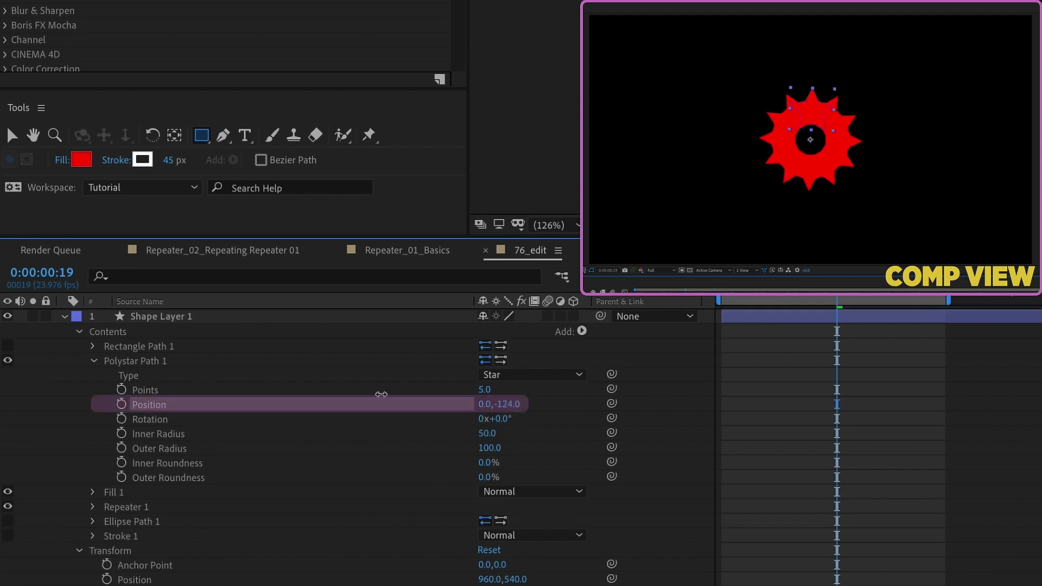
# Give the stars Outer Radius 57 and Inner Radius 12, rotated to about 233°
pyautogui.click(158, 434)
pyautogui.keyDown('shift'); pyautogui.click(160, 449); pyautogui.keyUp('shift')
pyautogui.moveTo(490, 448)
pyautogui.mouseDown()
pyautogui.moveTo(451, 432)
pyautogui.moveTo(589, 416)
pyautogui.mouseUp()
pyautogui.click(183, 419)
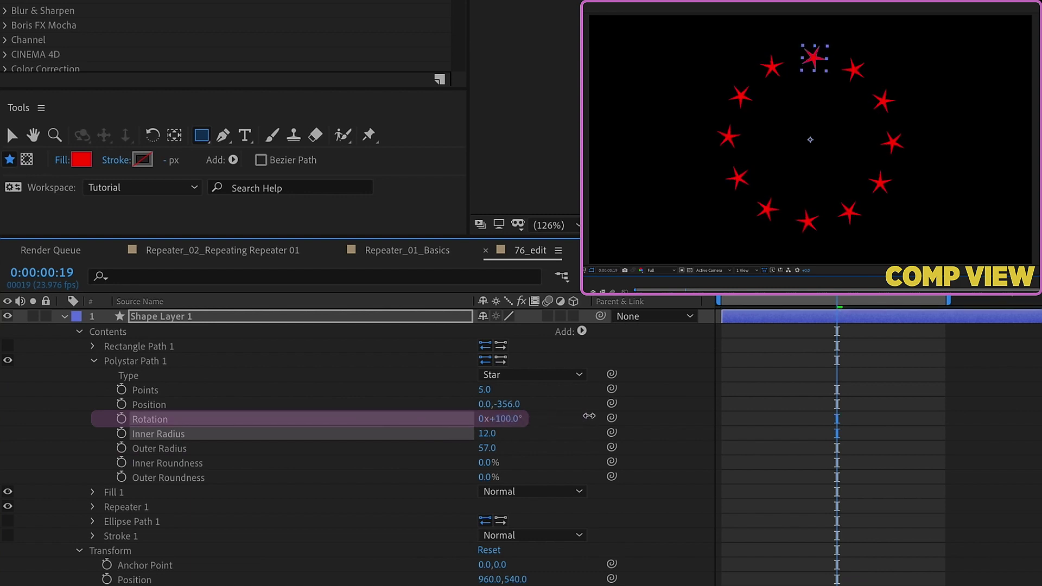
pyautogui.moveTo(589, 416)
pyautogui.mouseDown()
pyautogui.moveTo(707, 416)
pyautogui.moveTo(667, 417)
pyautogui.mouseUp()
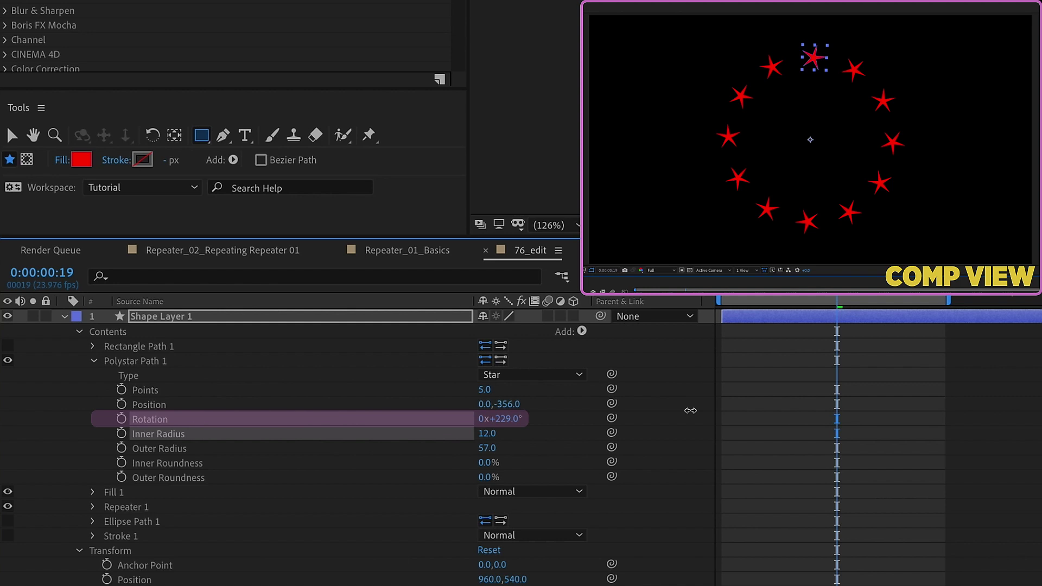
pyautogui.moveTo(501, 419); pyautogui.dragTo(524, 418)
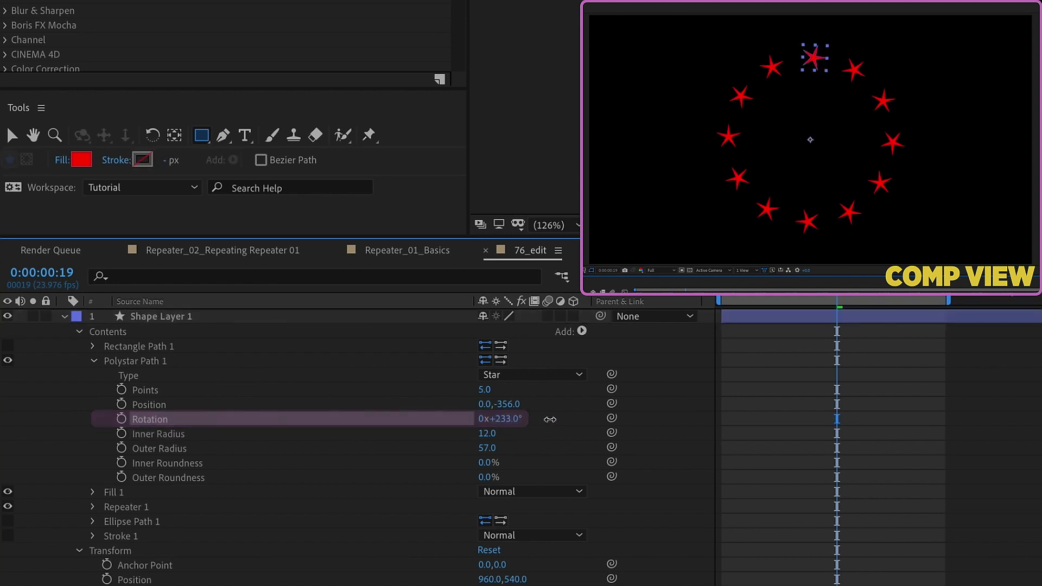
pyautogui.click(534, 375)
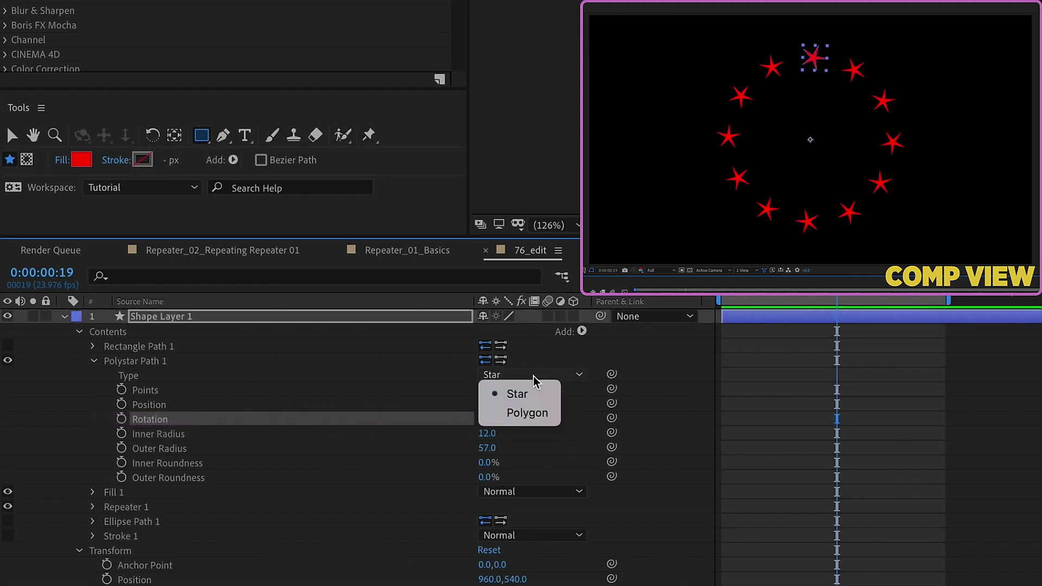
# Make the polystar a 3-point Polygon and rotate the triangles in place
pyautogui.click(528, 413)
pyautogui.click(487, 388)
pyautogui.write('3')
pyautogui.press('Return')
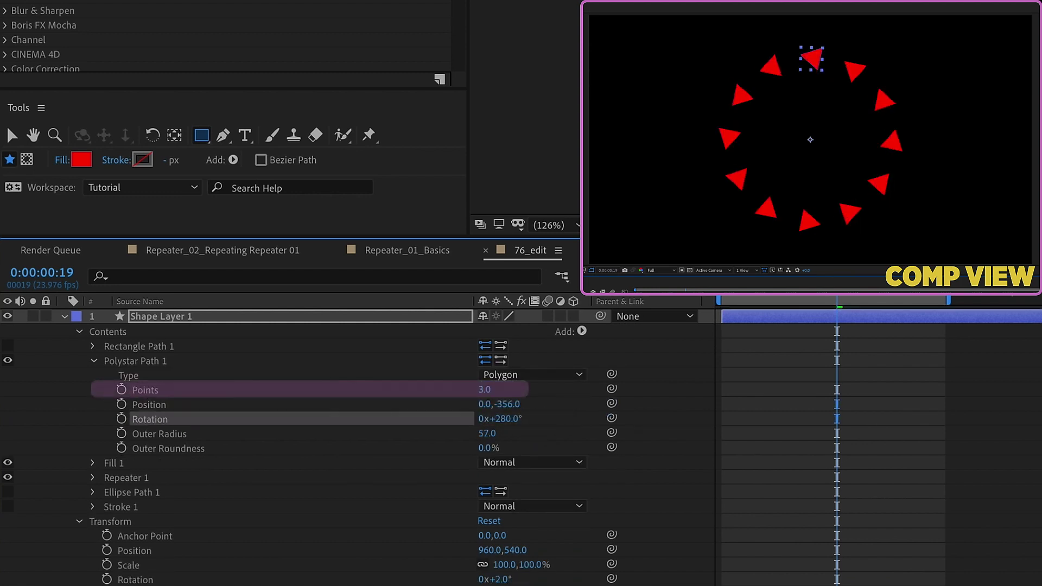
pyautogui.moveTo(501, 419)
pyautogui.mouseDown()
pyautogui.moveTo(530, 418)
pyautogui.moveTo(459, 419)
pyautogui.moveTo(535, 419)
pyautogui.mouseUp()
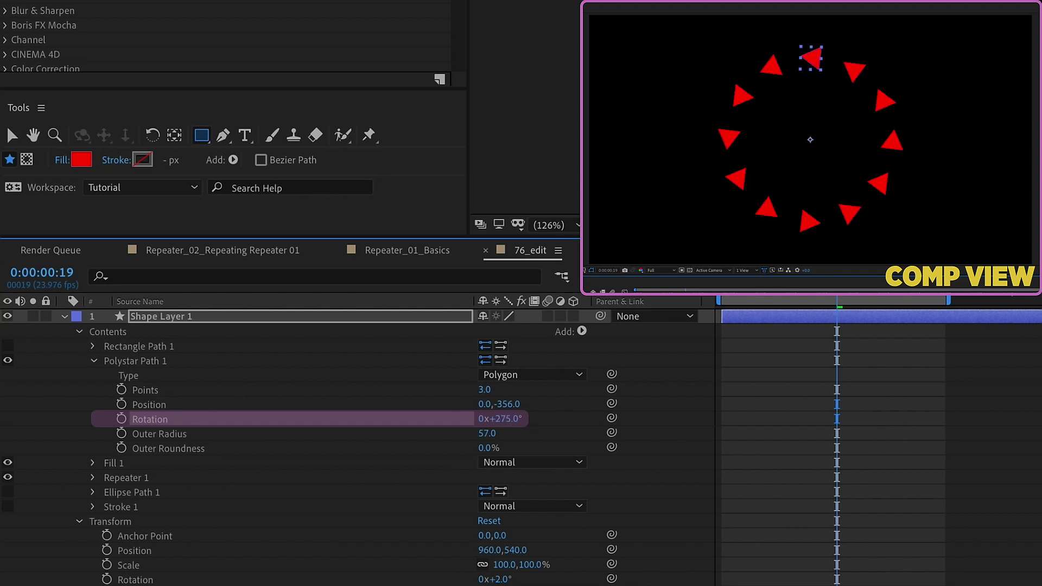
pyautogui.click(92, 346)
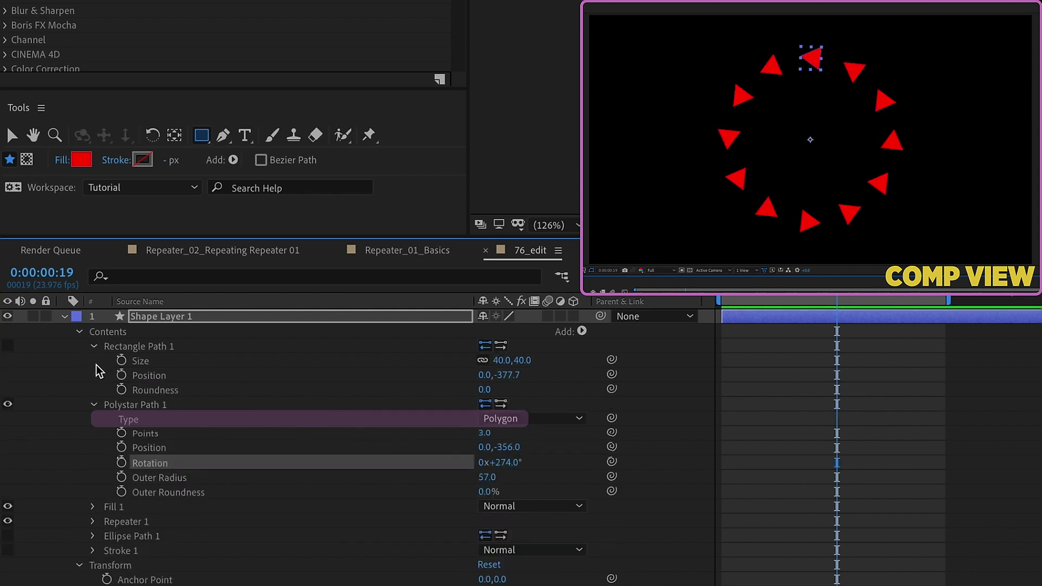
pyautogui.click(94, 406)
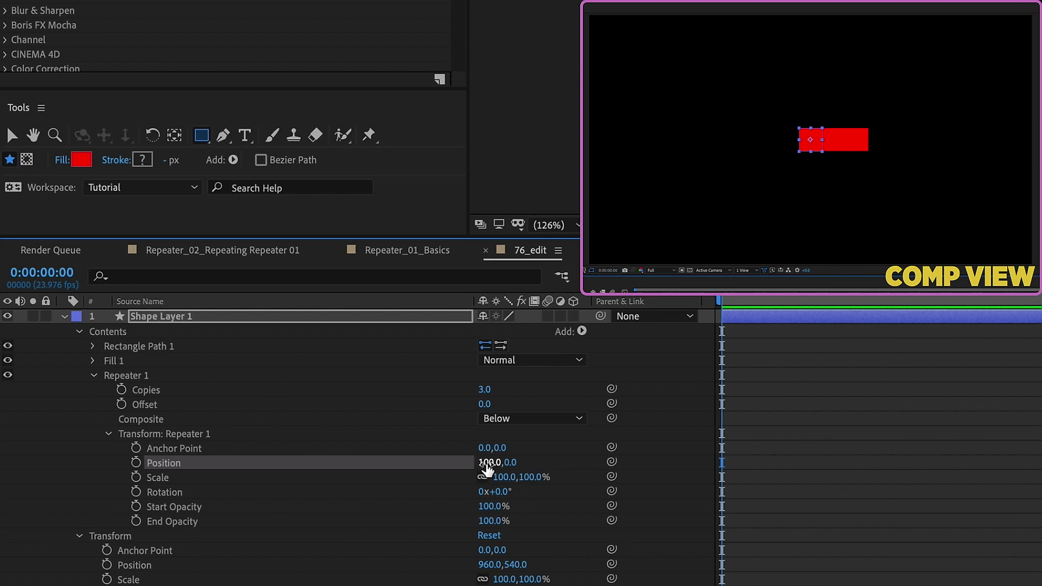
# Set Repeater Position to 0,0 and link Rotation to 360/Copies
pyautogui.click(489, 463)
pyautogui.write('0')
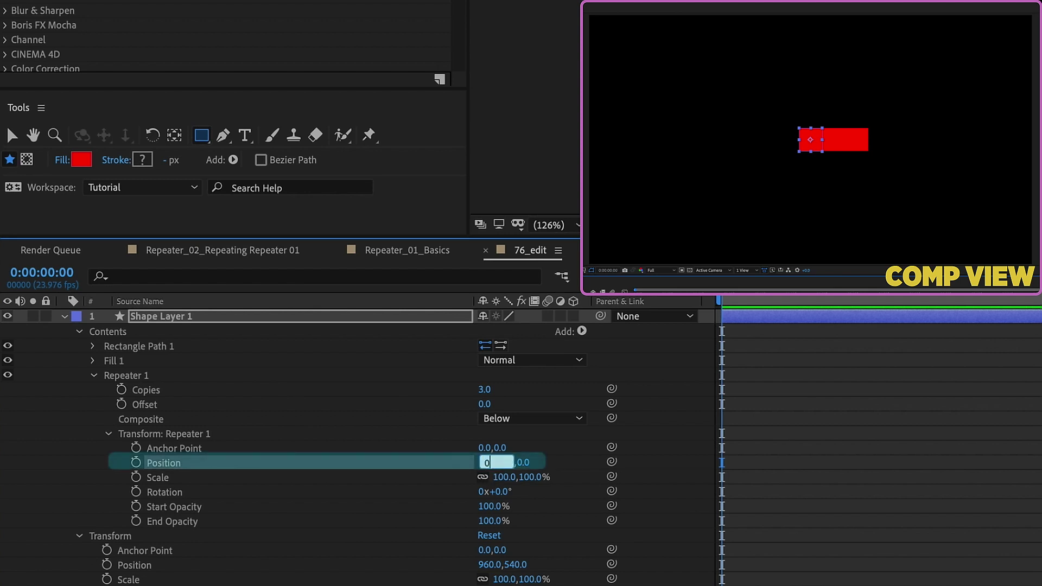
pyautogui.press('Return')
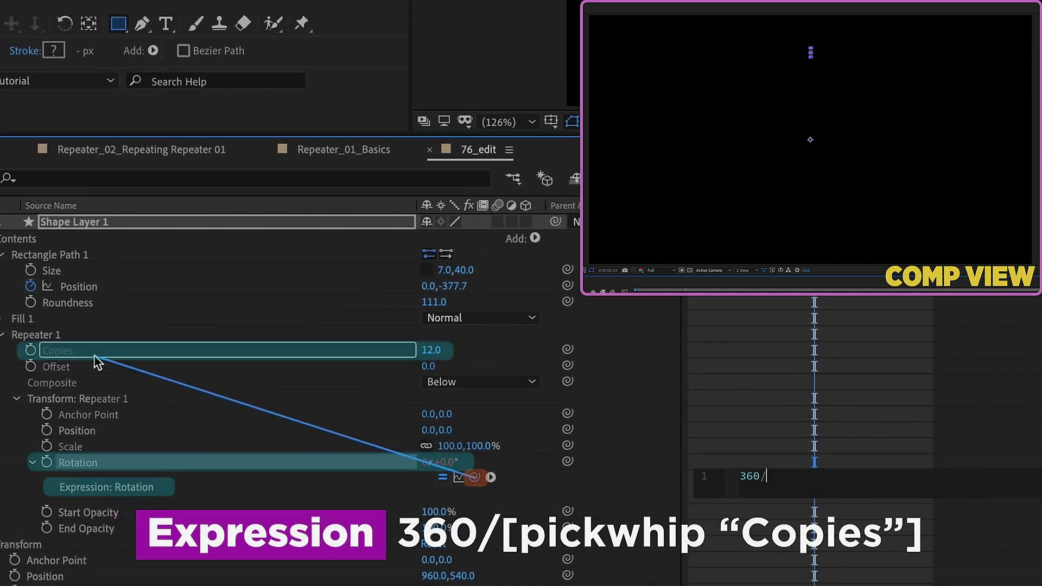
pyautogui.moveTo(474, 481); pyautogui.dragTo(109, 357)
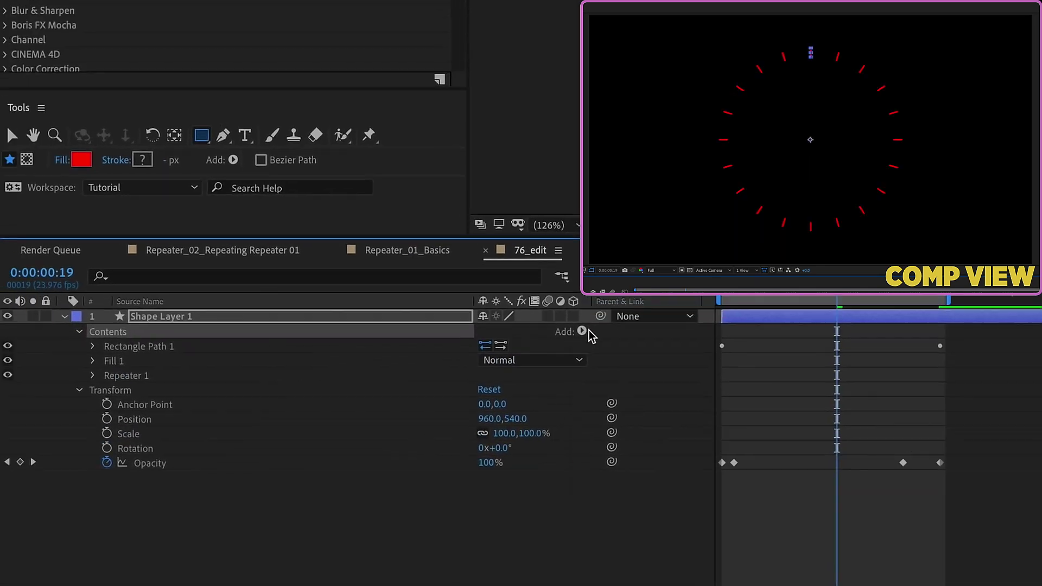
# Wrap the rectangle, fill and repeater in Group 1, then relink the Copies expression
pyautogui.click(582, 331)
pyautogui.click(599, 347)
pyautogui.click(138, 347)
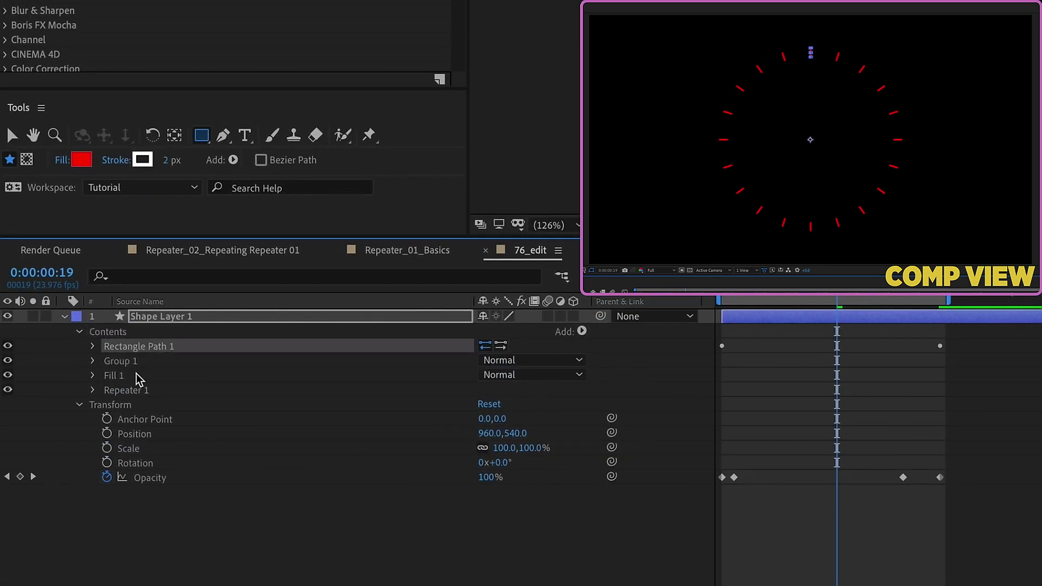
pyautogui.keyDown('ctrl'); pyautogui.click(123, 375); pyautogui.keyUp('ctrl')
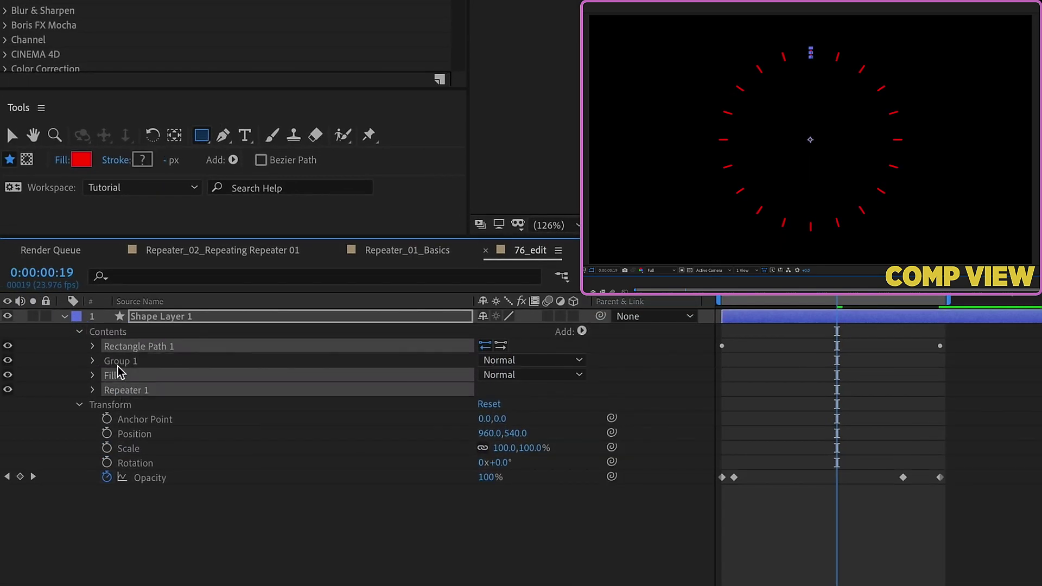
pyautogui.moveTo(118, 372); pyautogui.dragTo(120, 360)
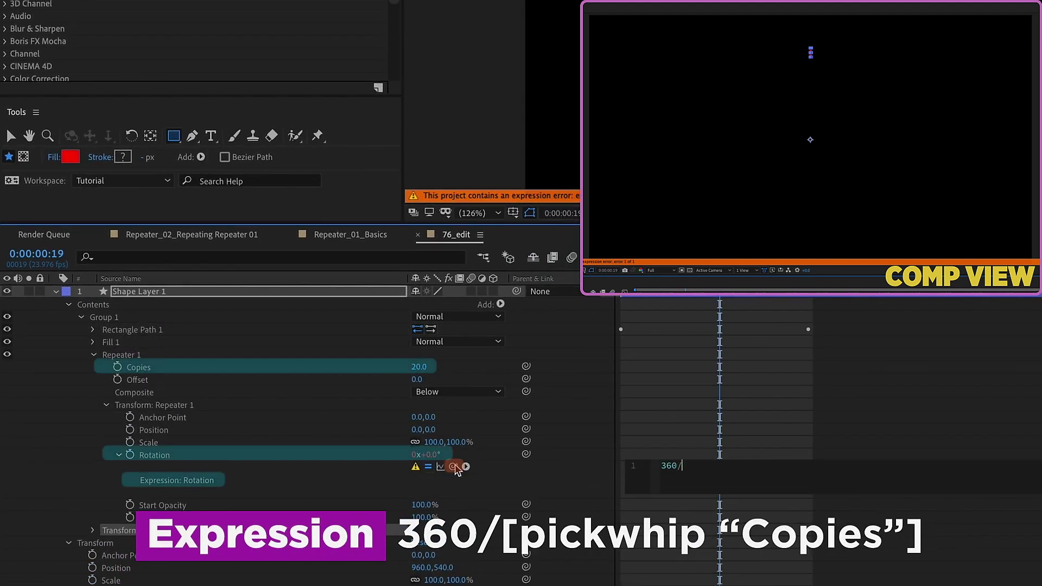
pyautogui.moveTo(454, 467); pyautogui.dragTo(139, 367)
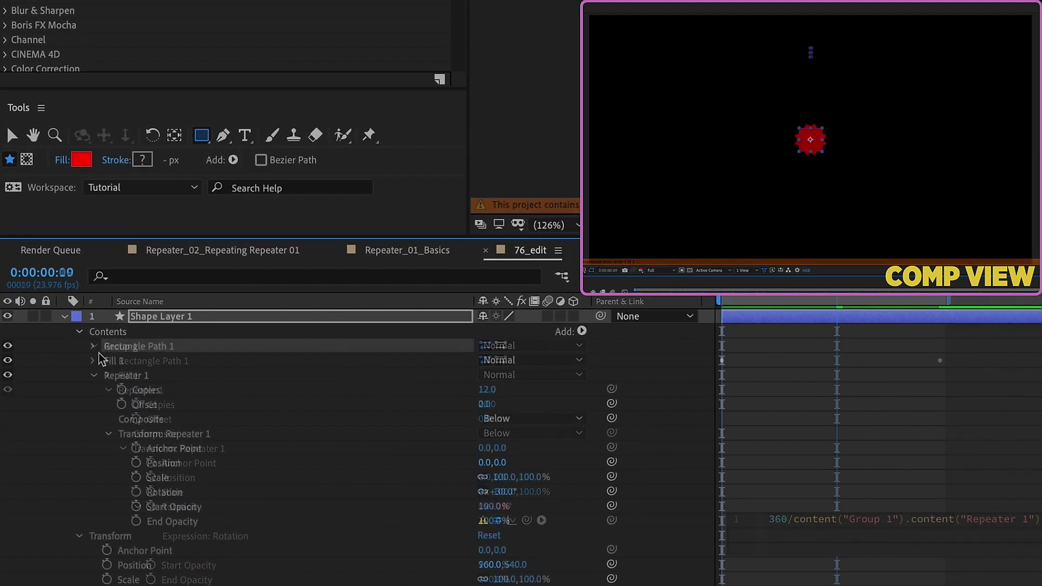
# Scrub Rectangle Path 1's Position Y to about -415
pyautogui.click(95, 347)
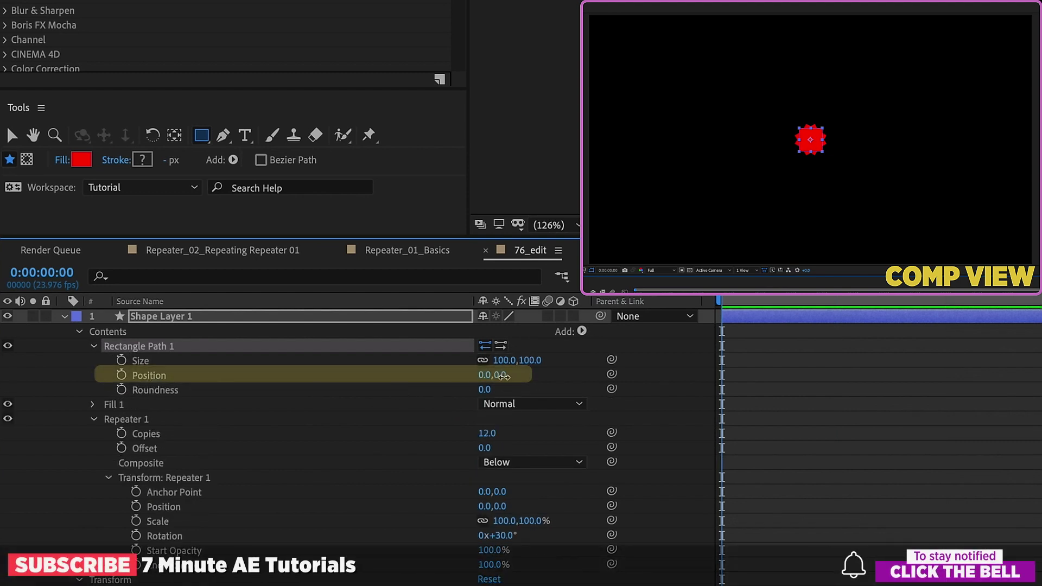
pyautogui.moveTo(503, 376); pyautogui.dragTo(122, 385)
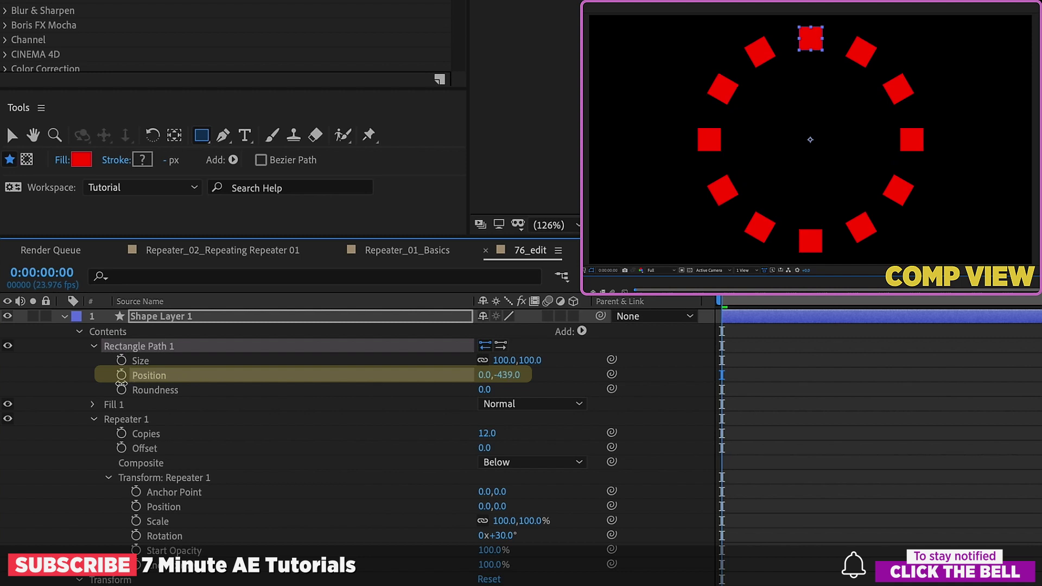
pyautogui.moveTo(122, 384); pyautogui.dragTo(147, 382)
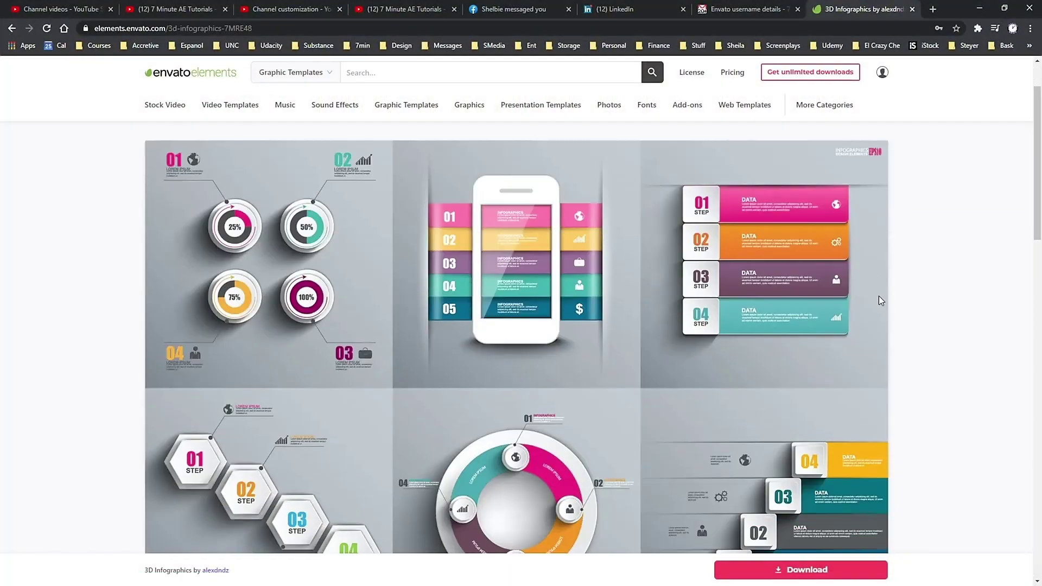
pyautogui.scroll(-1, 879, 301)
pyautogui.scroll(-1, 884, 292)
pyautogui.scroll(-2, 885, 289)
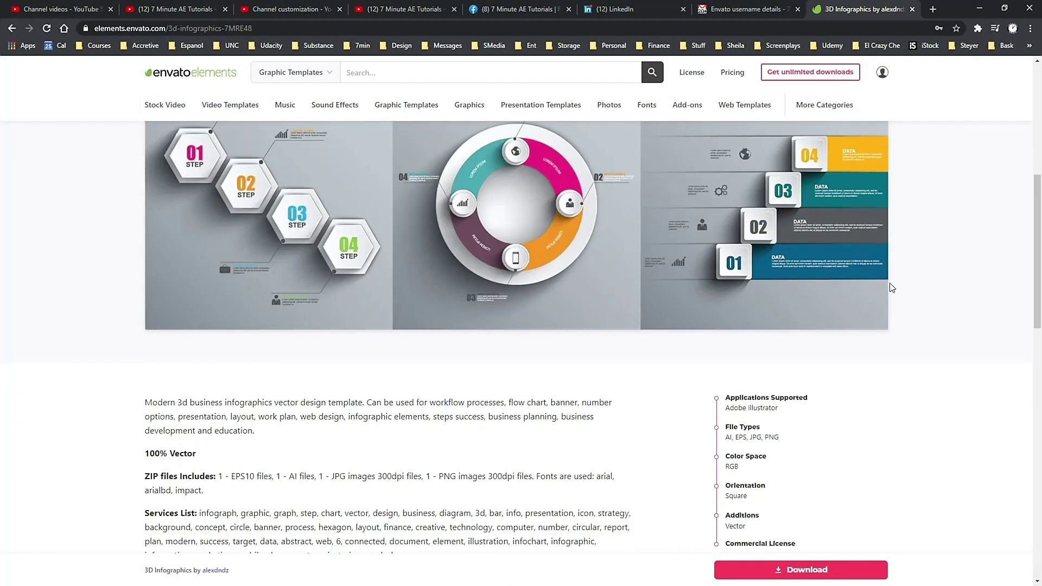
pyautogui.scroll(3, 891, 286)
# Step forward through three more Envato Elements template item pages with the Right arrow key
pyautogui.press('Right')
pyautogui.press('Right')
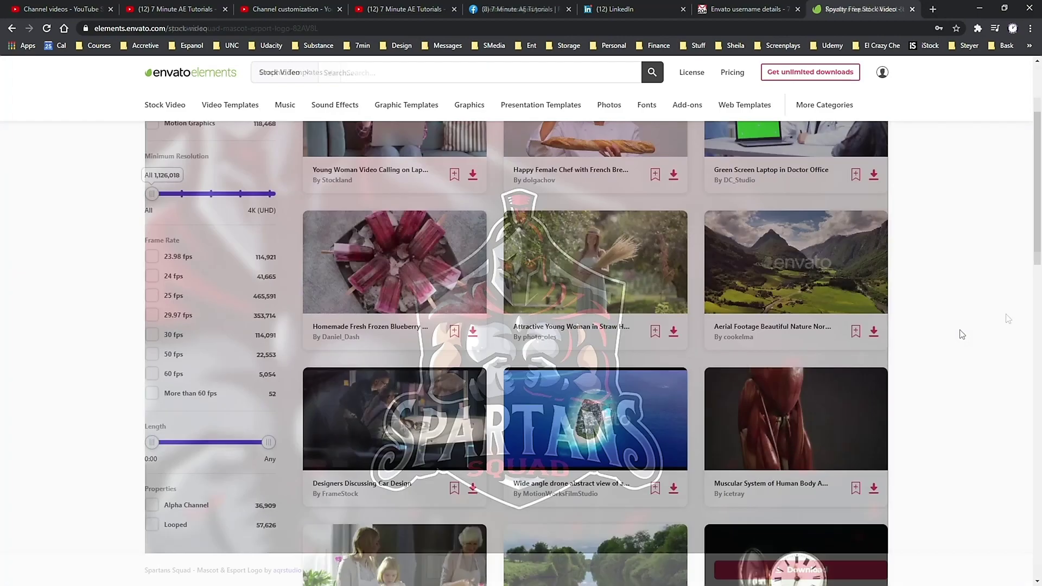
pyautogui.scroll(-2, 961, 326)
pyautogui.scroll(-1, 960, 326)
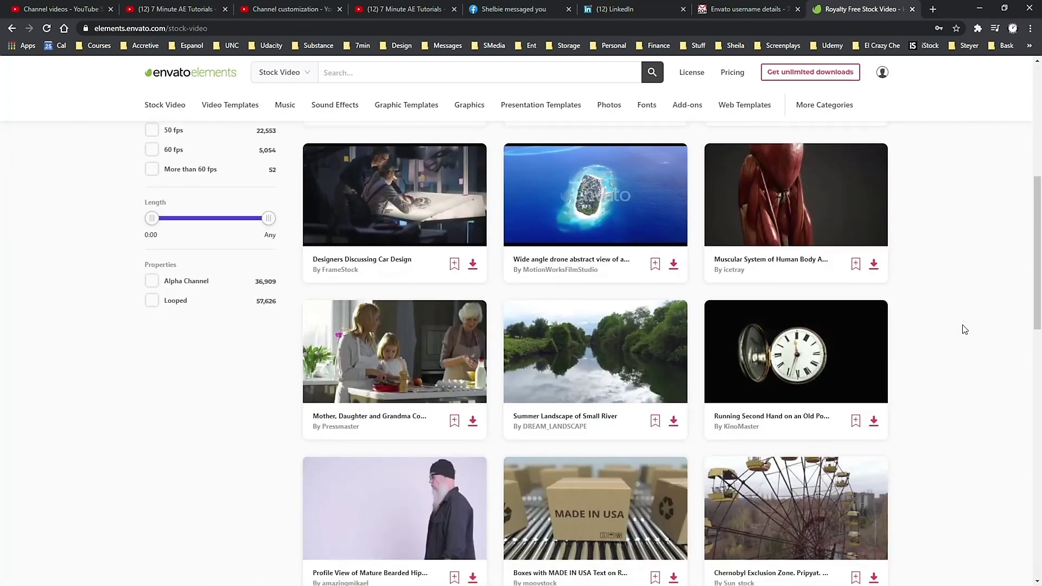
pyautogui.scroll(-1, 970, 324)
pyautogui.scroll(-2, 970, 324)
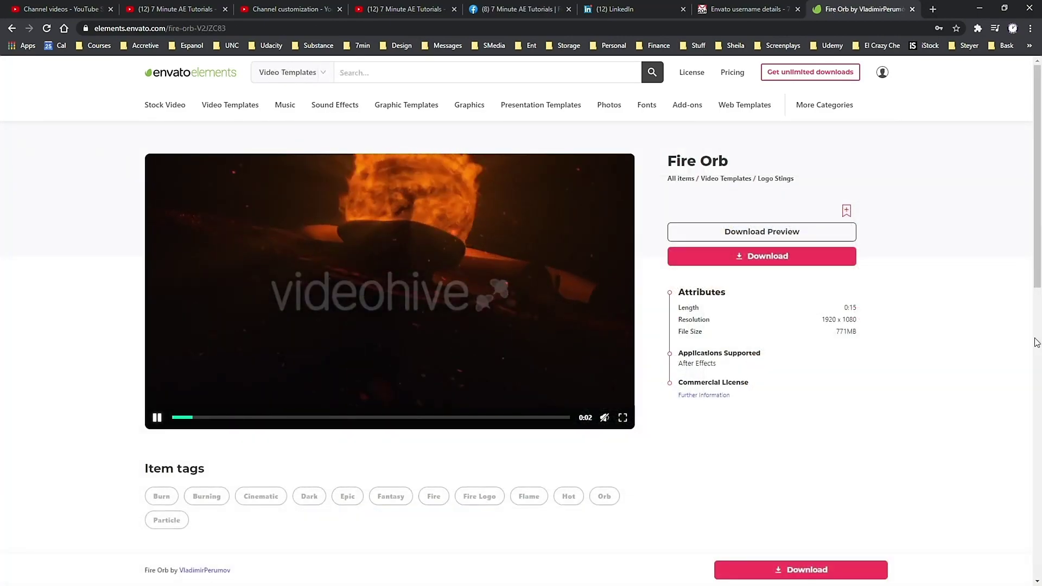
pyautogui.press('Right')
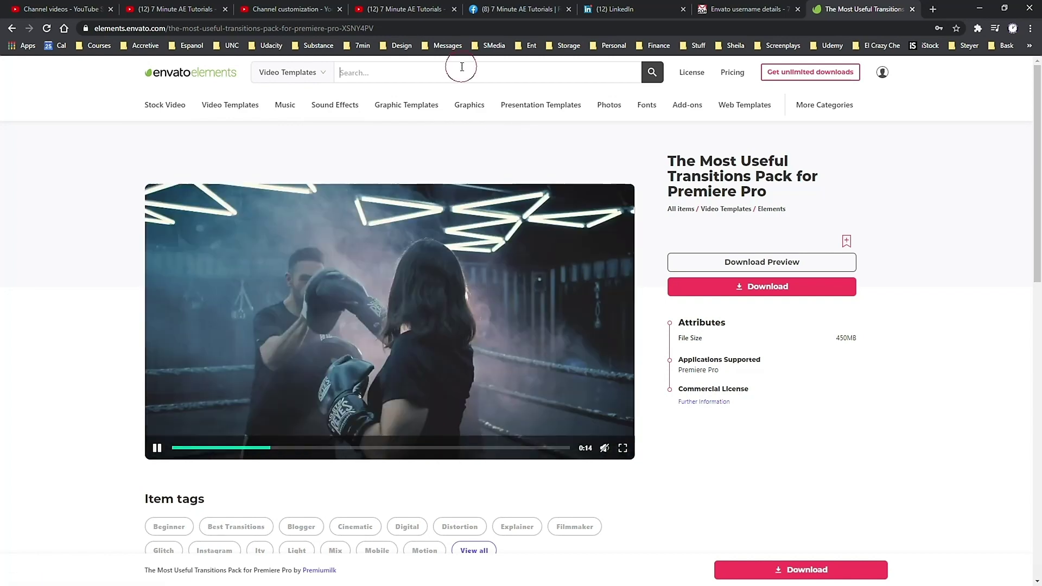
pyautogui.press('Right')
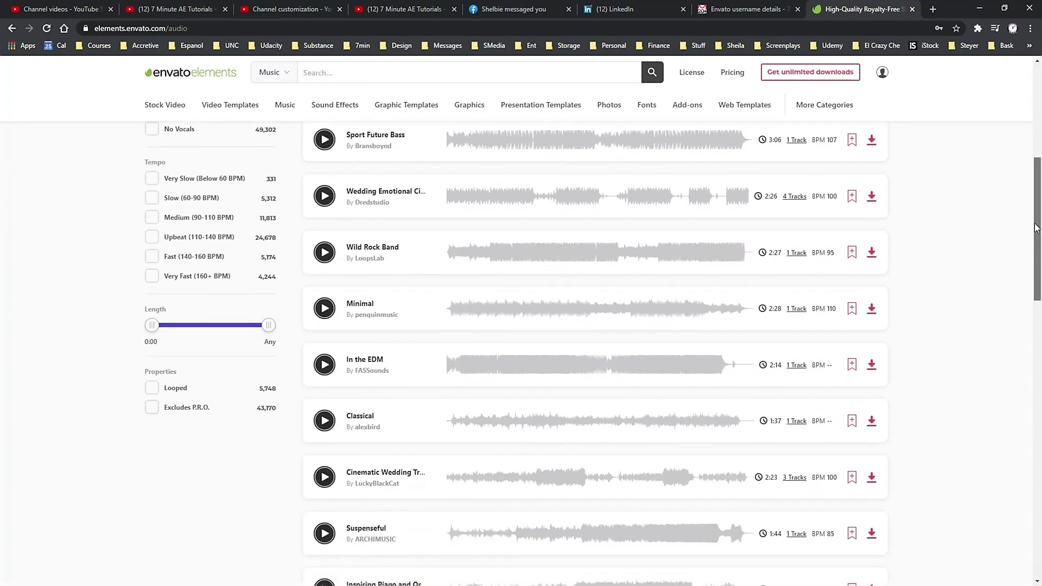
pyautogui.moveTo(1040, 149); pyautogui.dragTo(1029, 321)
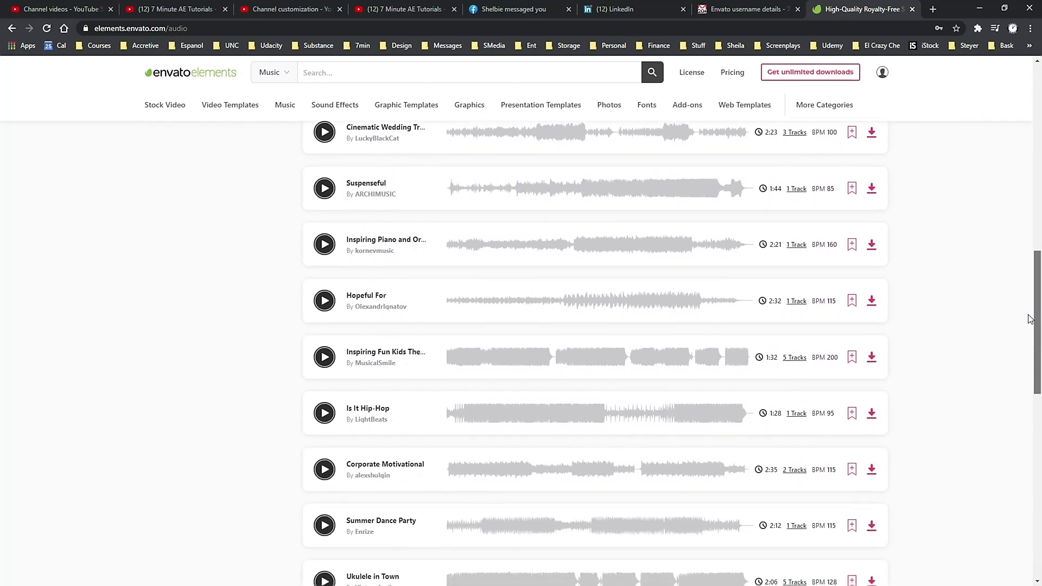
# Open Sound Effects, preview Ice Skating Spins 3, and change category filters, removing Game Sounds
pyautogui.click(296, 82)
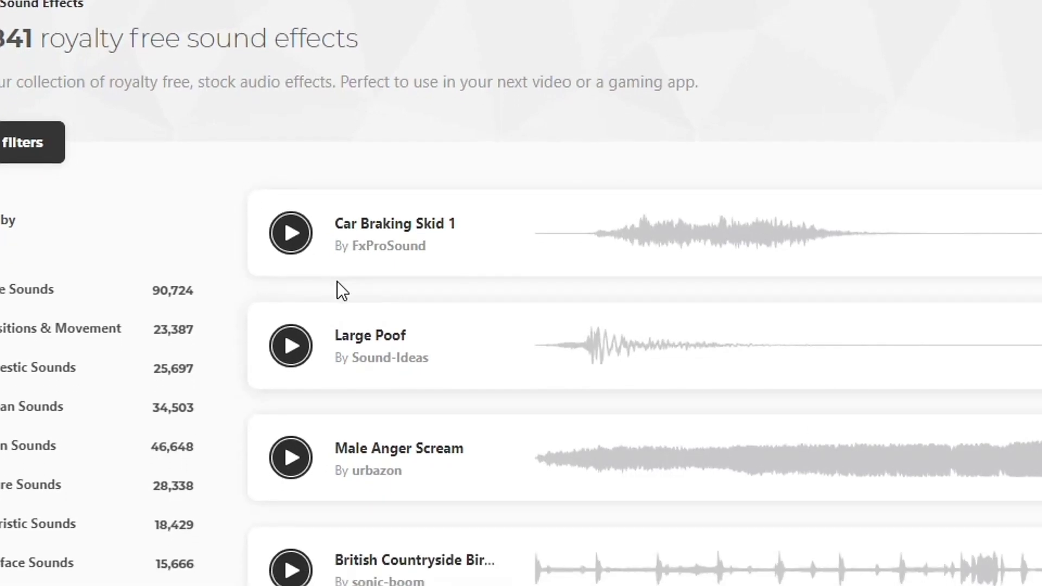
pyautogui.scroll(-5, 116, 353)
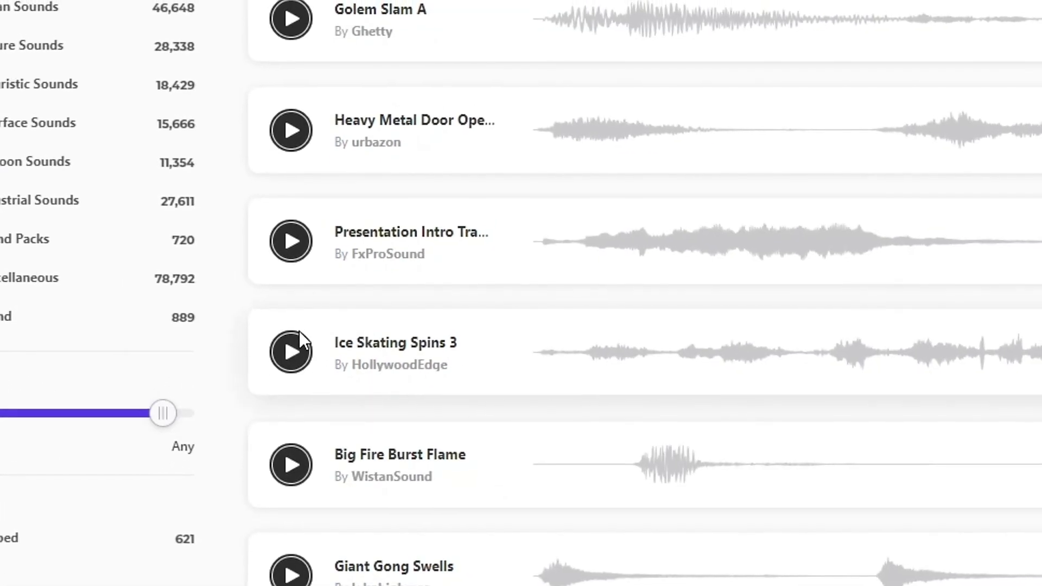
pyautogui.click(295, 349)
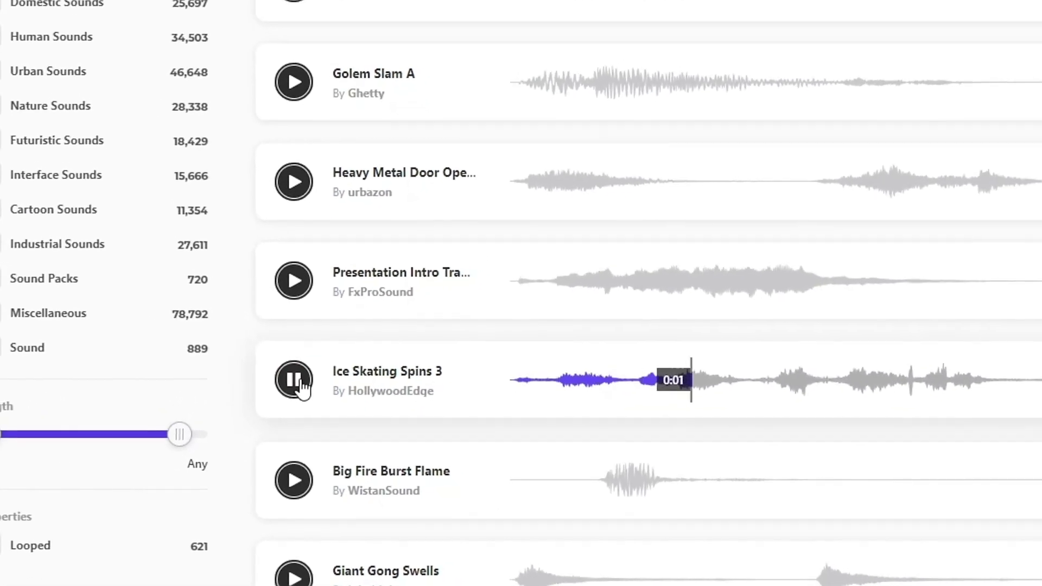
pyautogui.click(295, 372)
pyautogui.click(36, 204)
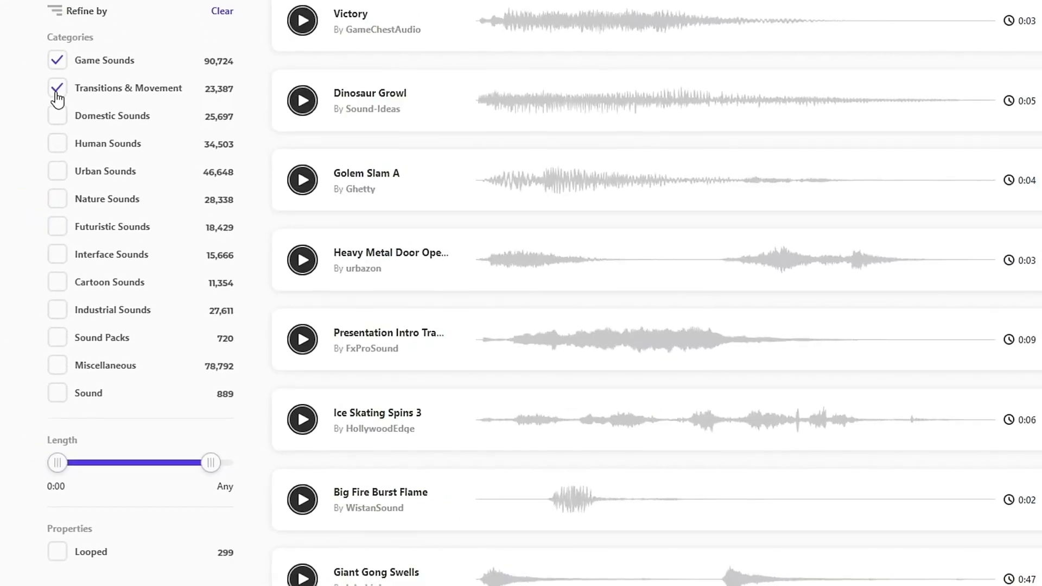
pyautogui.click(117, 152)
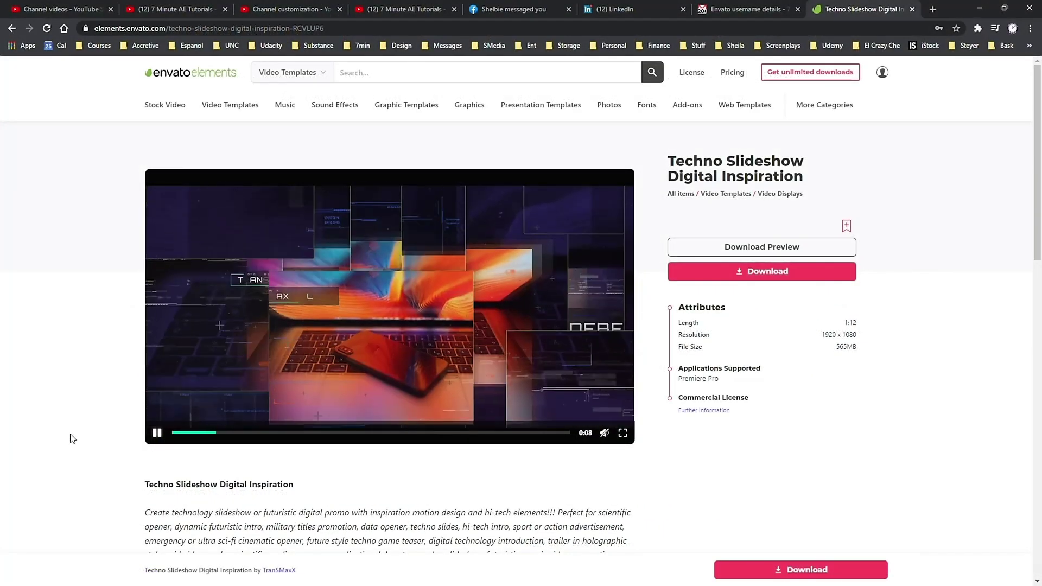
# Open a slideshow template page, then go back through five earlier template pages
pyautogui.click(12, 29)
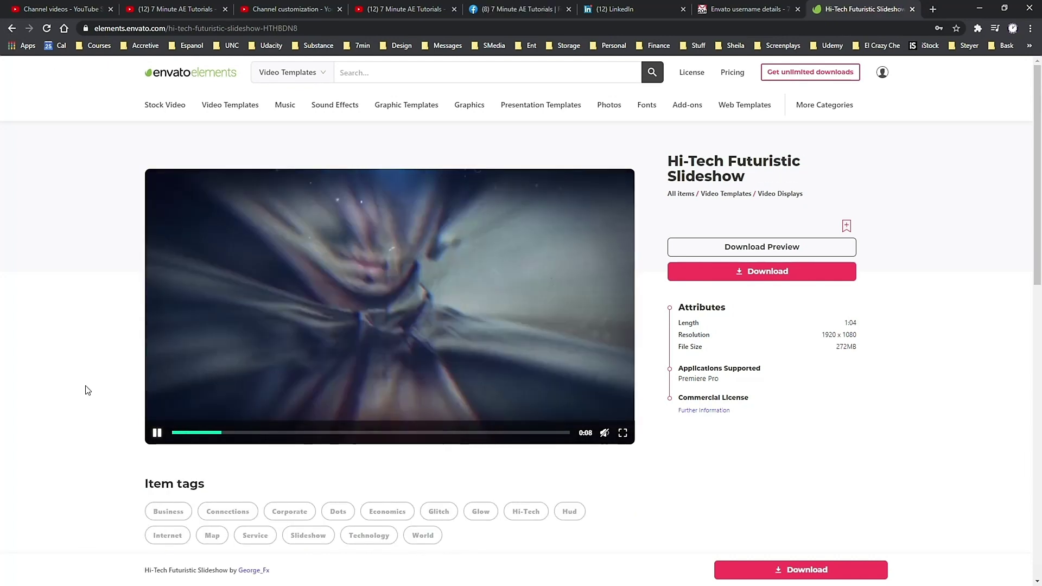
pyautogui.hotkey('alt', 'Left')
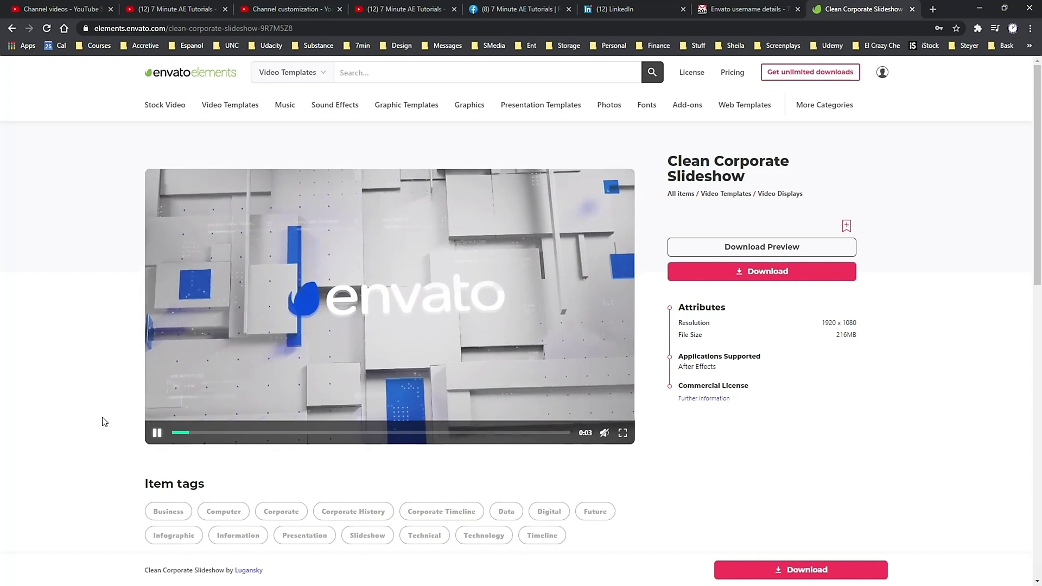
pyautogui.hotkey('alt', 'Left')
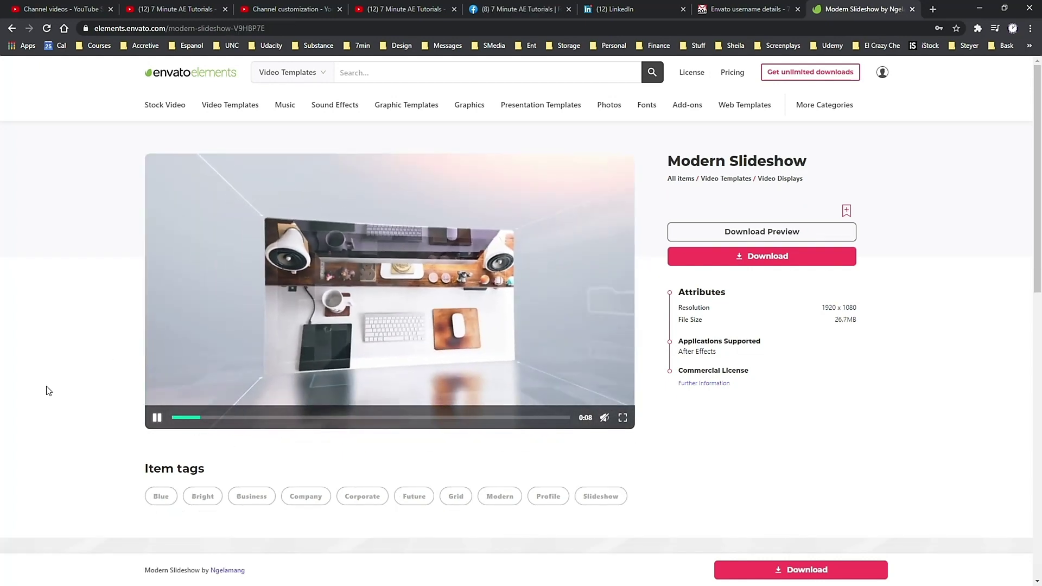
pyautogui.hotkey('alt', 'Left')
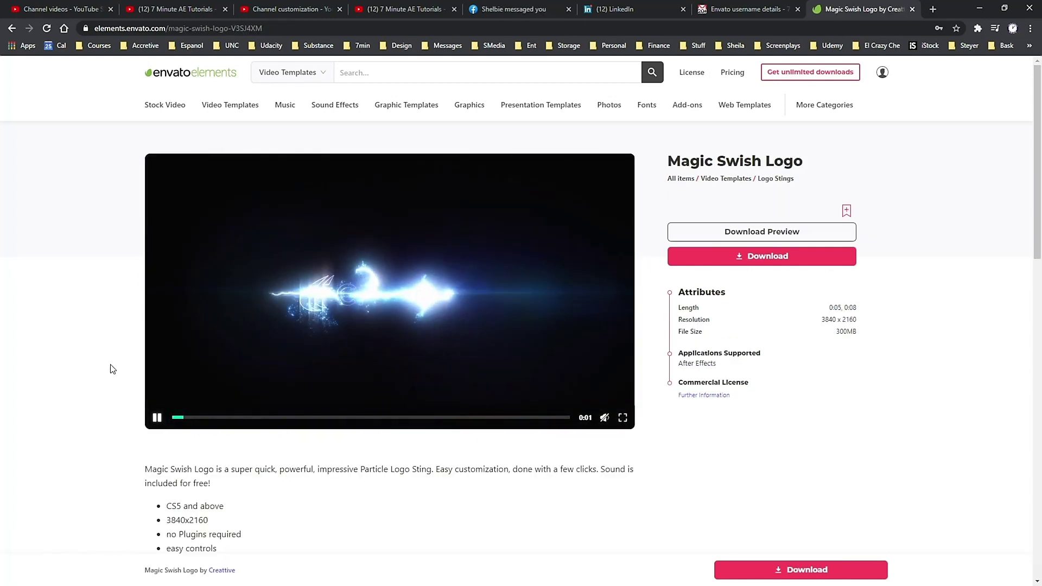
pyautogui.hotkey('alt', 'Left')
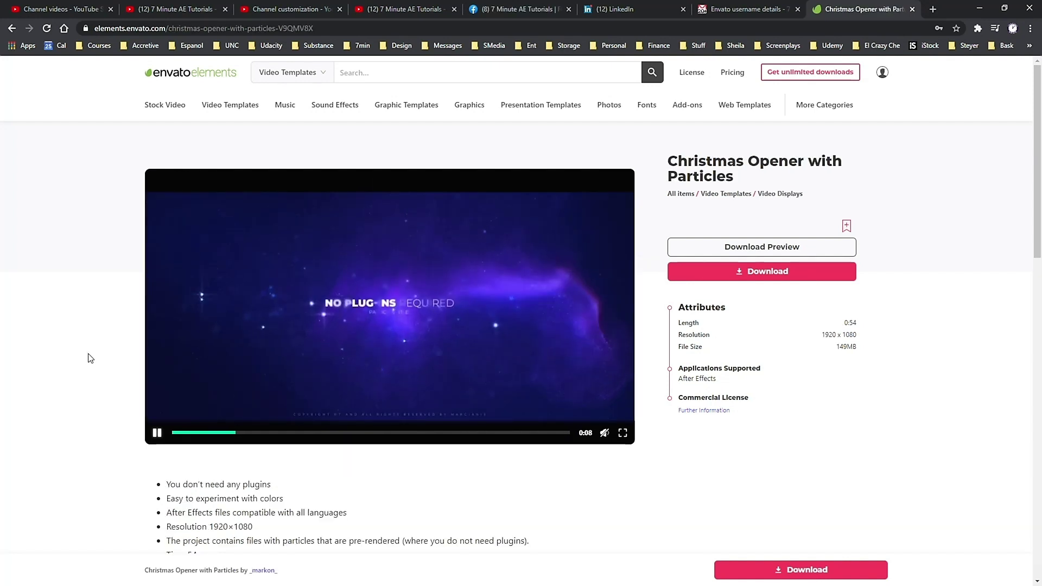
pyautogui.hotkey('alt', 'Left')
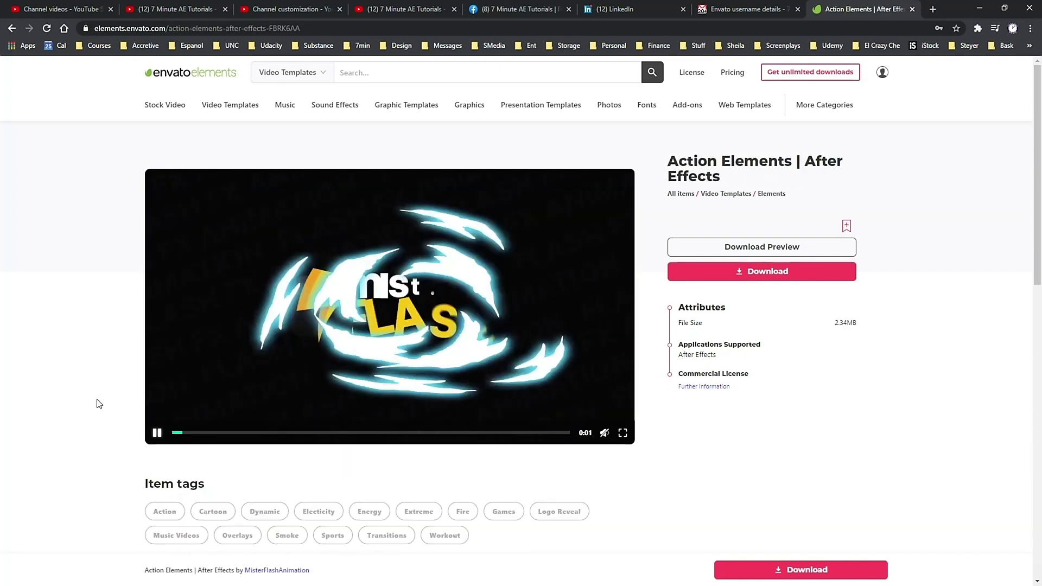